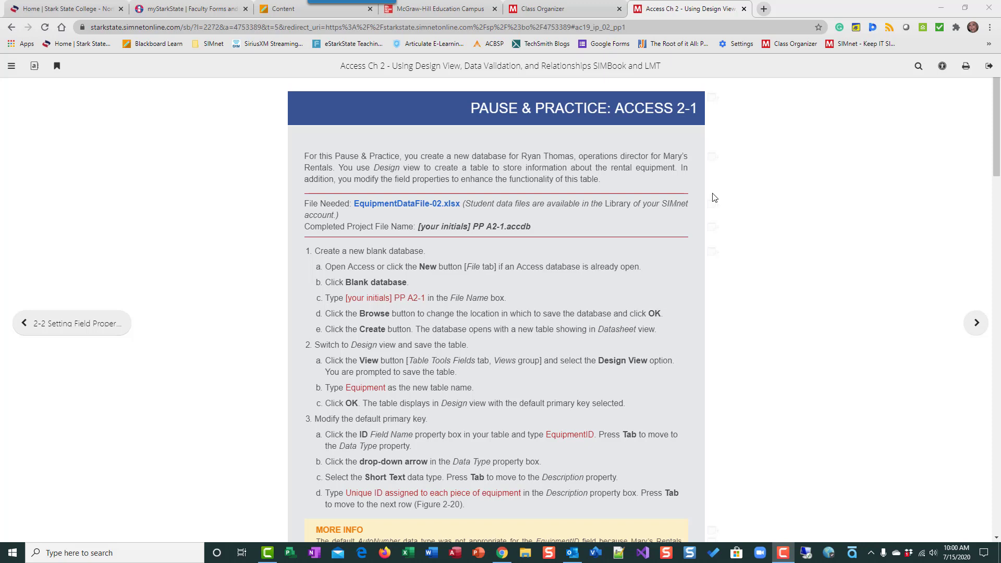
Review the chapter overview with its case study, and return to the Pause & Practice: Access 2-1 instructions
{"action": "left_click", "coordinate": [53, 332]}
{"action": "left_click", "coordinate": [53, 323]}
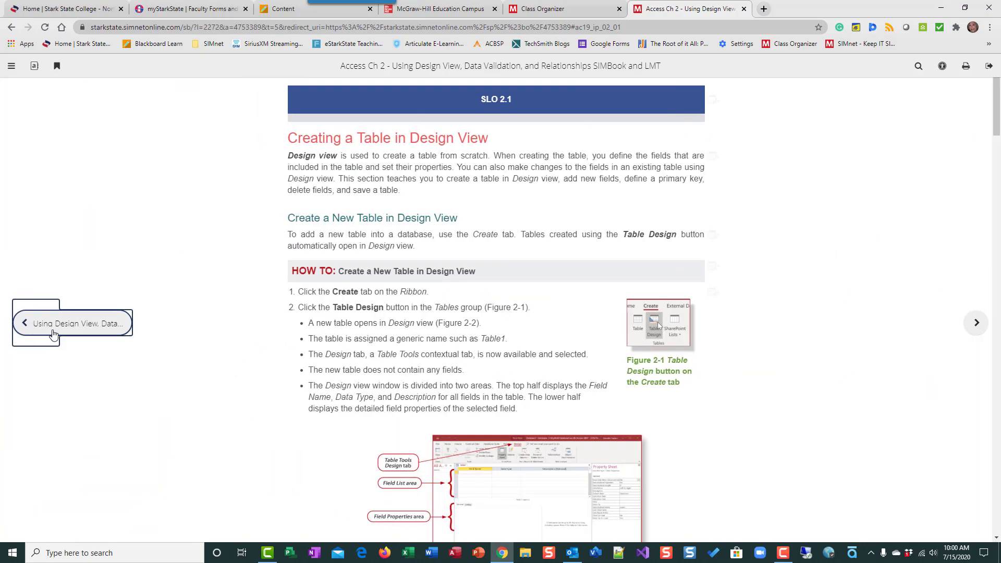
{"action": "left_click", "coordinate": [54, 323]}
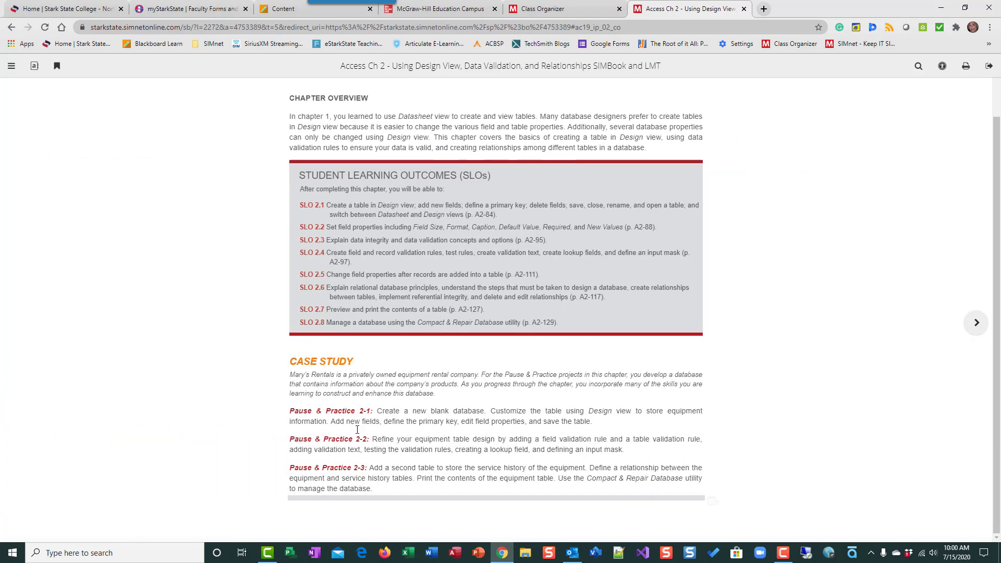
{"action": "left_click", "coordinate": [938, 323]}
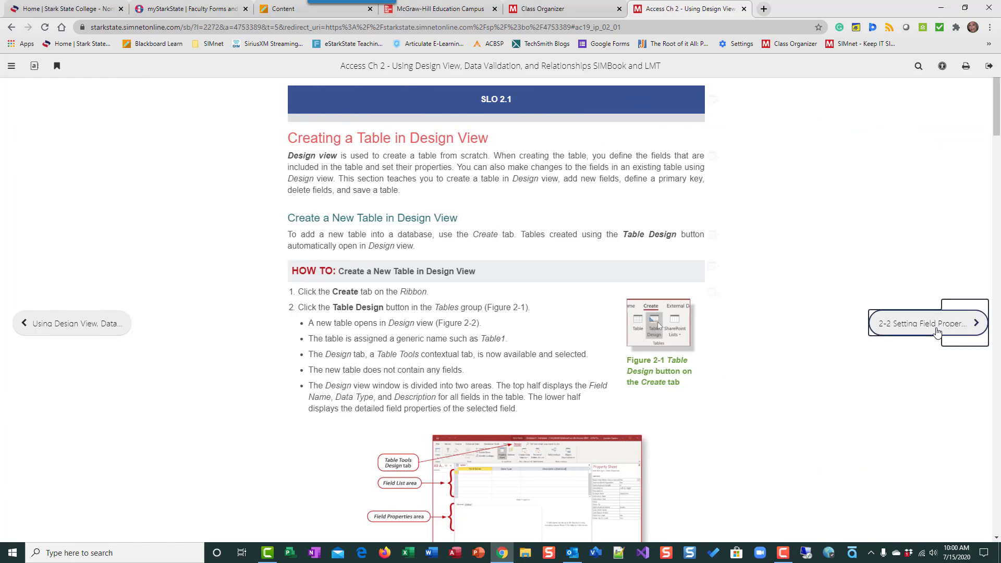
{"action": "left_click", "coordinate": [936, 330]}
{"action": "left_click", "coordinate": [937, 331]}
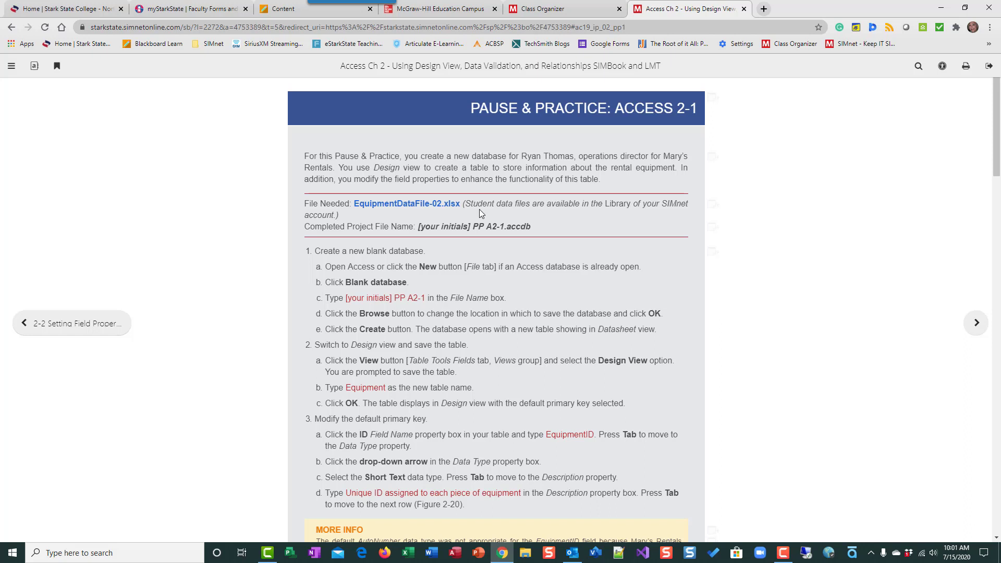
Download EquipmentDataFile-02.xlsx, and switch to Access to start a new blank database
{"action": "left_click", "coordinate": [443, 207]}
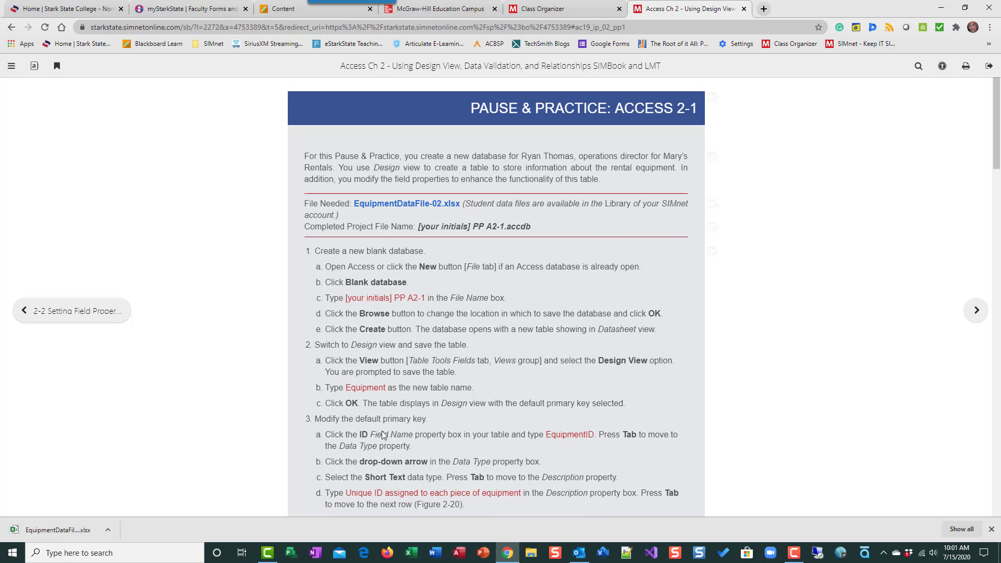
{"action": "left_click", "coordinate": [458, 554]}
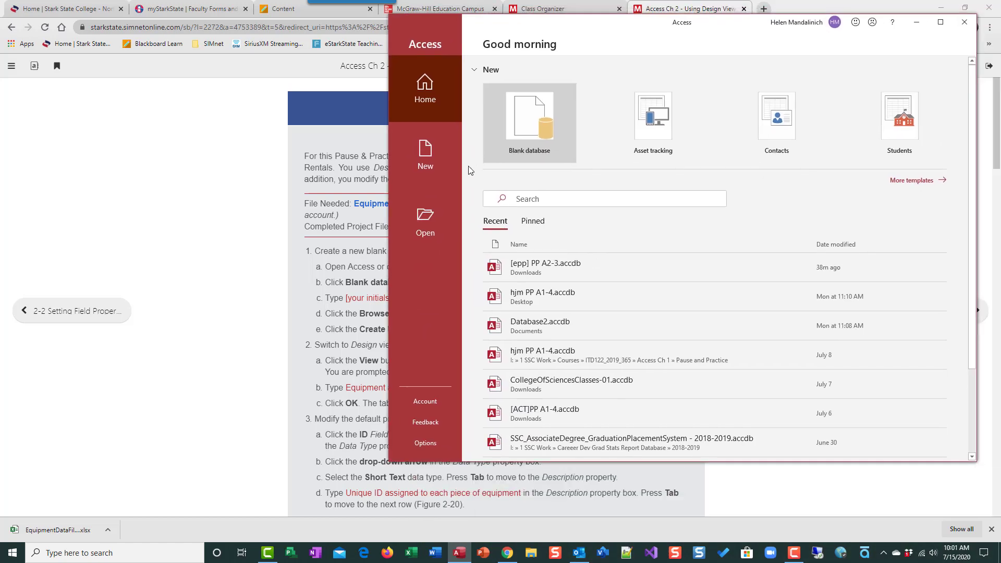
{"action": "left_click", "coordinate": [422, 164]}
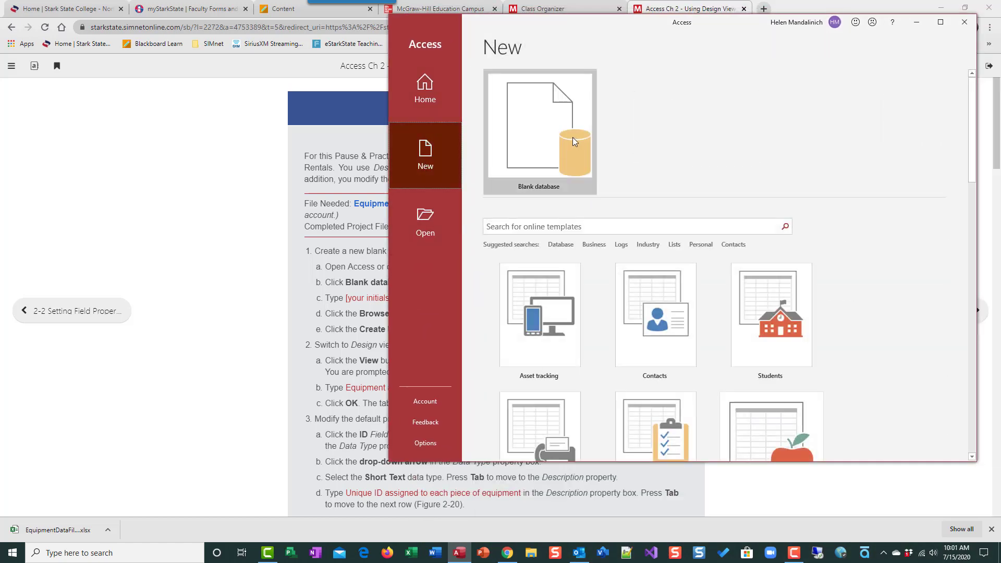
{"action": "left_click", "coordinate": [589, 140]}
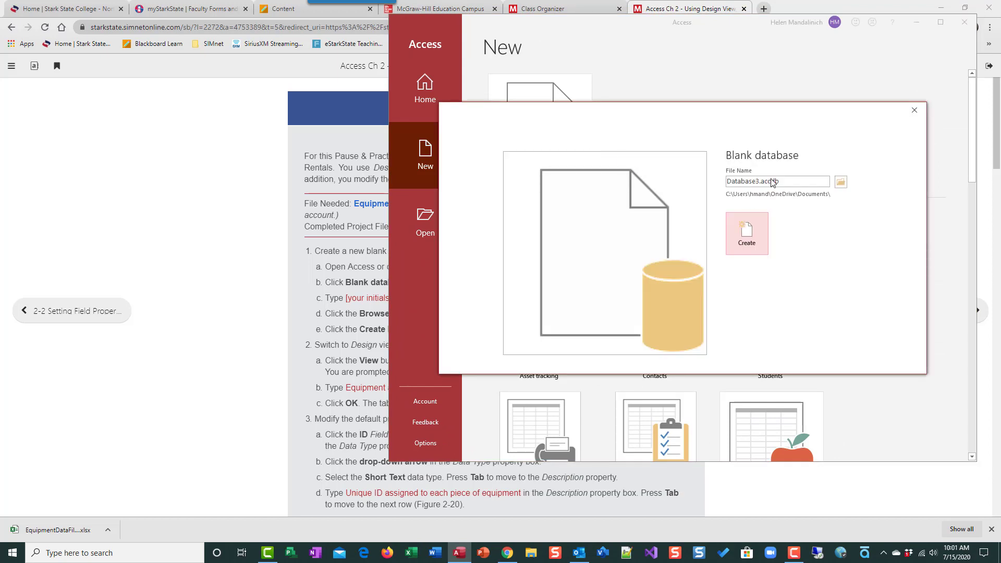
Name the blank database file hjm PP A2-3
{"action": "left_click", "coordinate": [790, 181]}
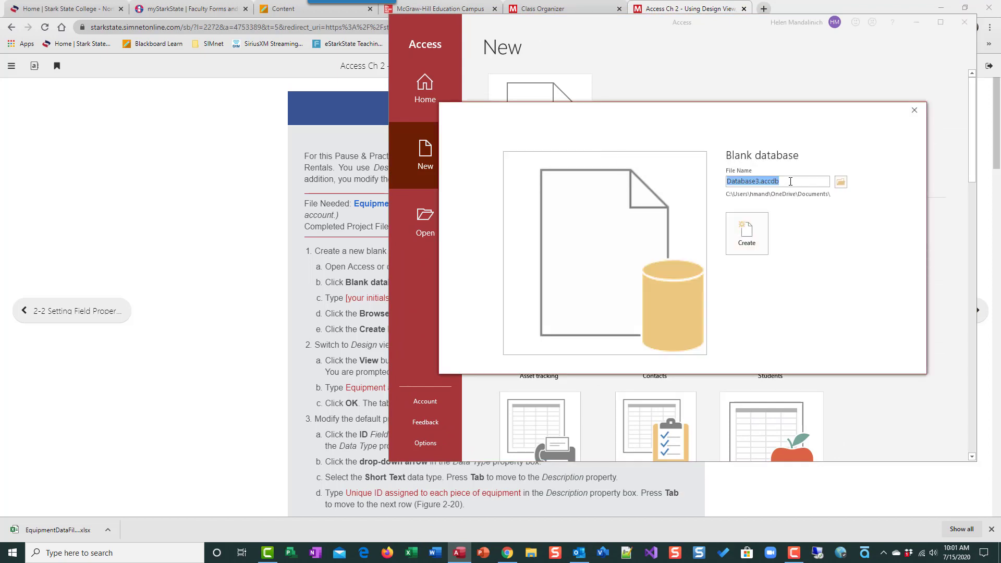
{"action": "type", "text": "hjm PP A2-4"}
{"action": "key", "text": "BackSpace"}
{"action": "type", "text": "3"}
Choose the Desktop as the save location and create the database
{"action": "left_click", "coordinate": [840, 181]}
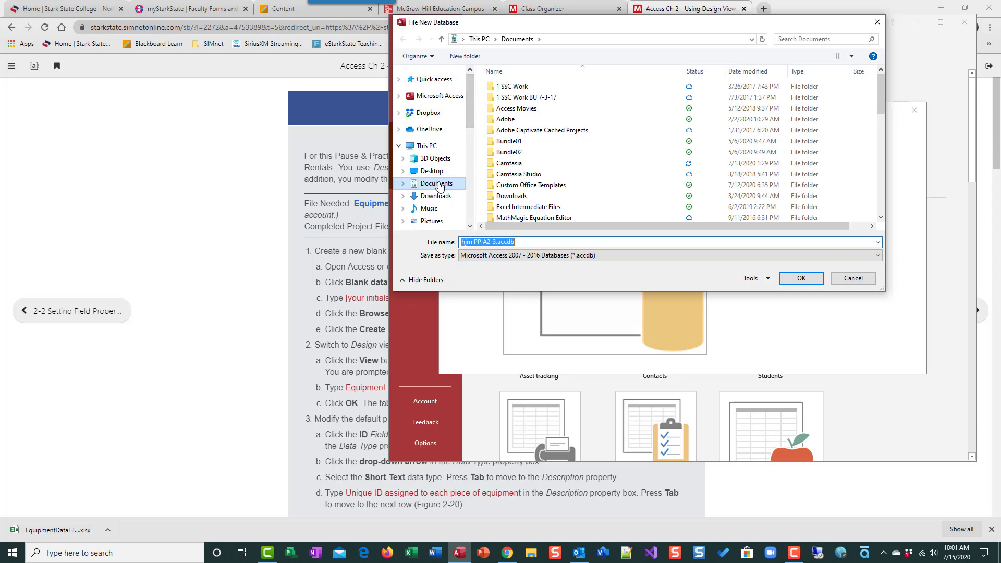
{"action": "left_click", "coordinate": [437, 172]}
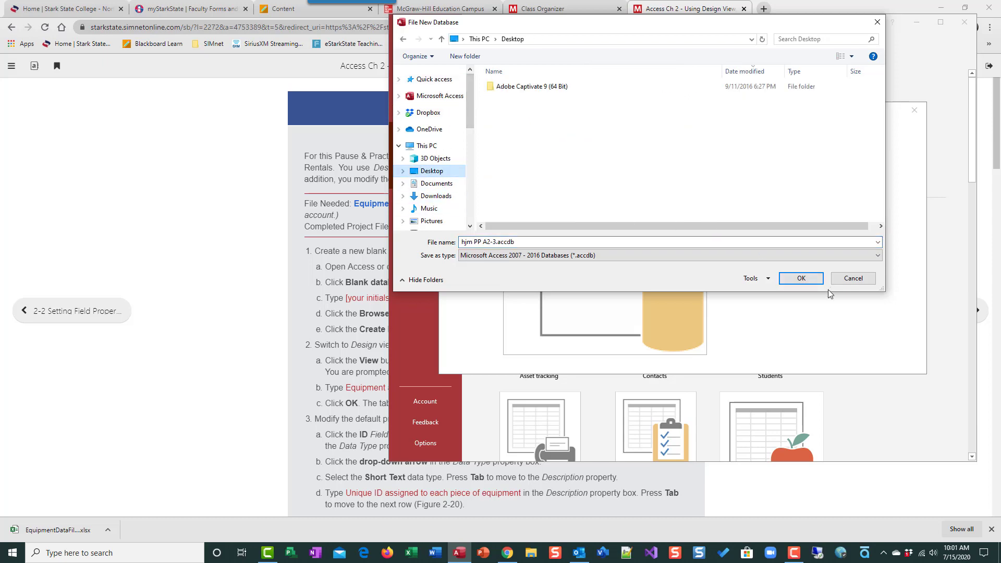
{"action": "left_click", "coordinate": [801, 278]}
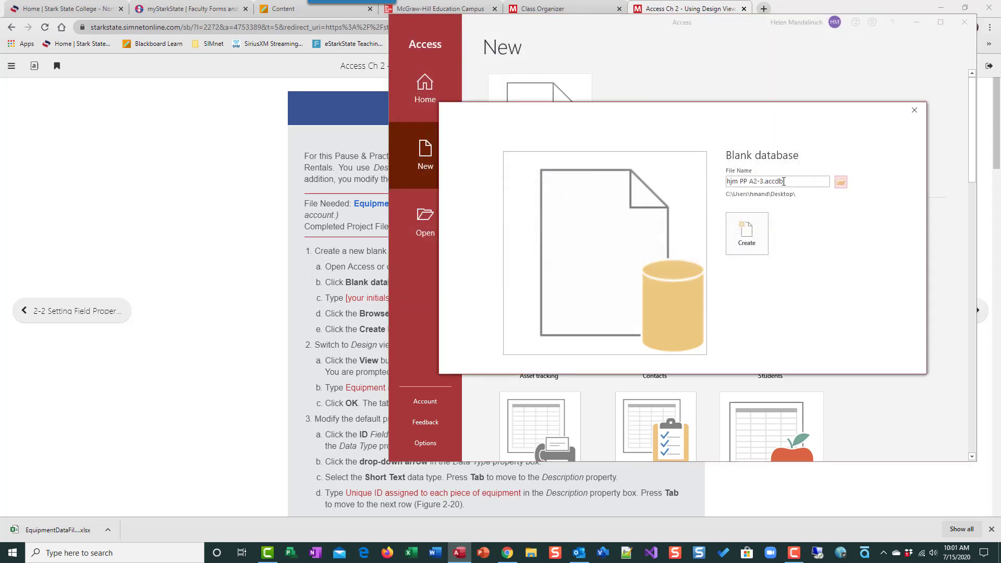
{"action": "left_click", "coordinate": [749, 245]}
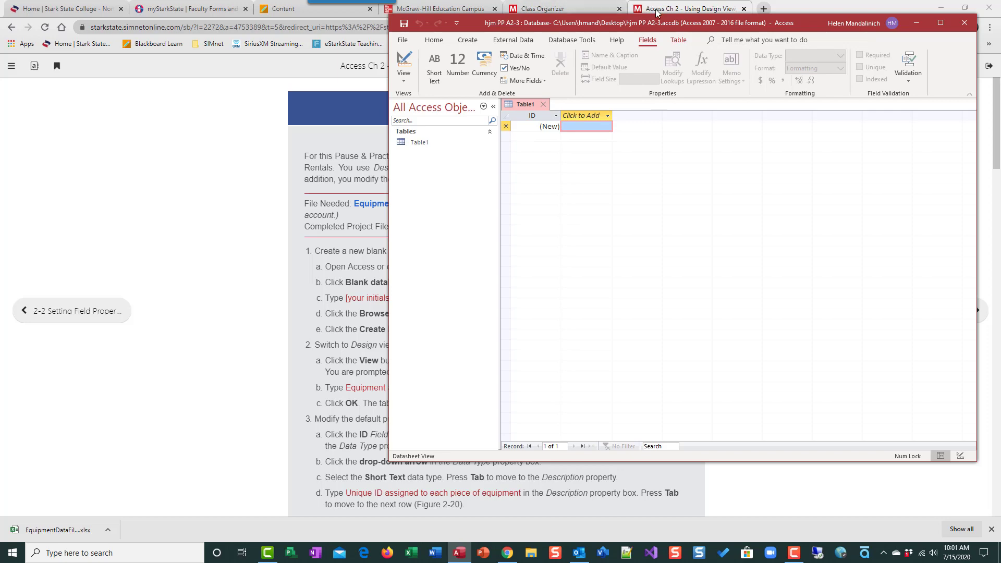
Arrange the browser and Access windows next to each other, with the Pause & Practice 2-1 instructions for switching views in sight
{"action": "mouse_move", "coordinate": [658, 21]}
{"action": "left_mouse_down"}
{"action": "mouse_move", "coordinate": [709, 34]}
{"action": "mouse_move", "coordinate": [648, 21]}
{"action": "mouse_move", "coordinate": [667, 23]}
{"action": "left_mouse_up"}
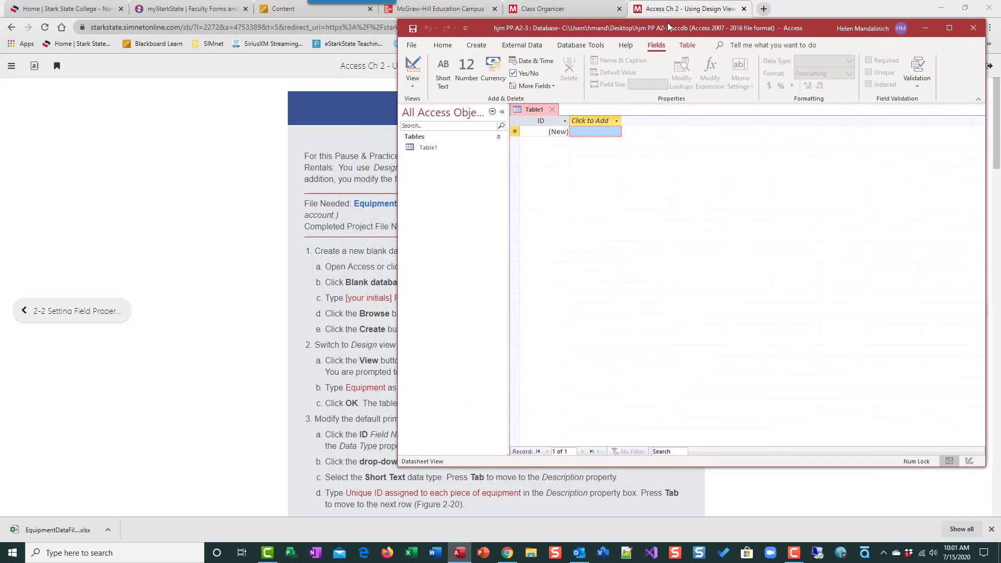
{"action": "left_click", "coordinate": [964, 8]}
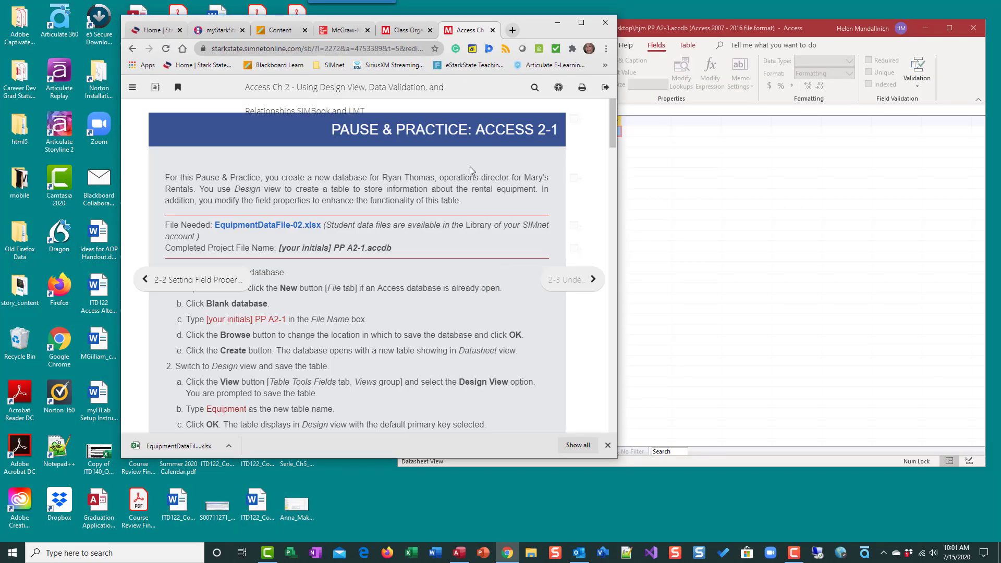
{"action": "left_click_drag", "start_coordinate": [527, 25], "coordinate": [409, 11]}
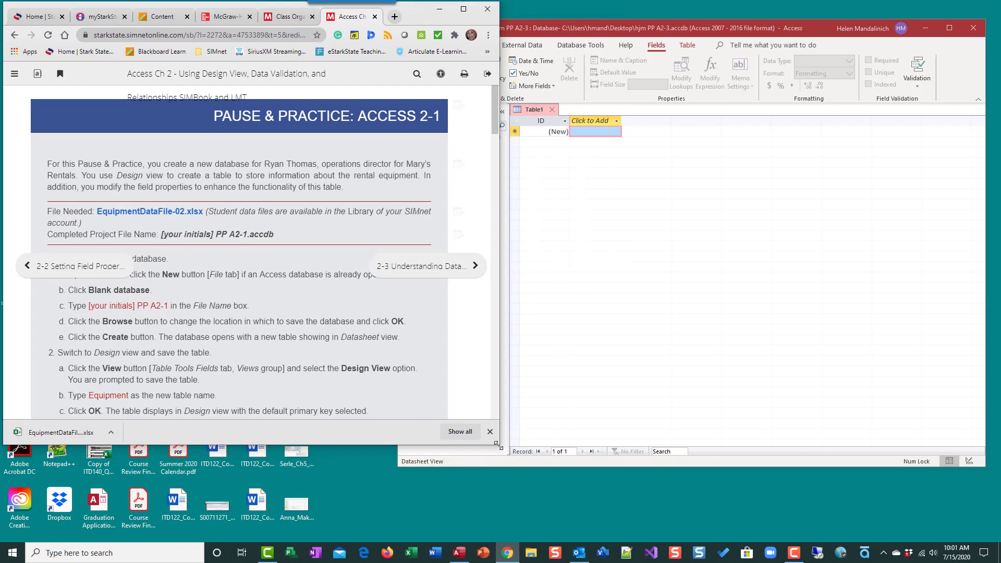
{"action": "left_click_drag", "start_coordinate": [496, 443], "coordinate": [463, 534]}
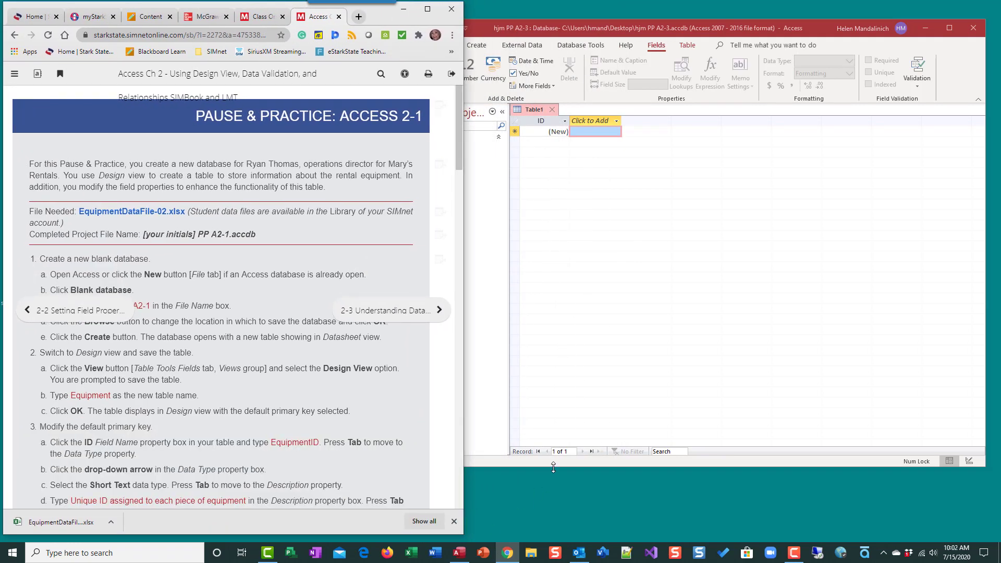
{"action": "left_click_drag", "start_coordinate": [550, 469], "coordinate": [550, 528]}
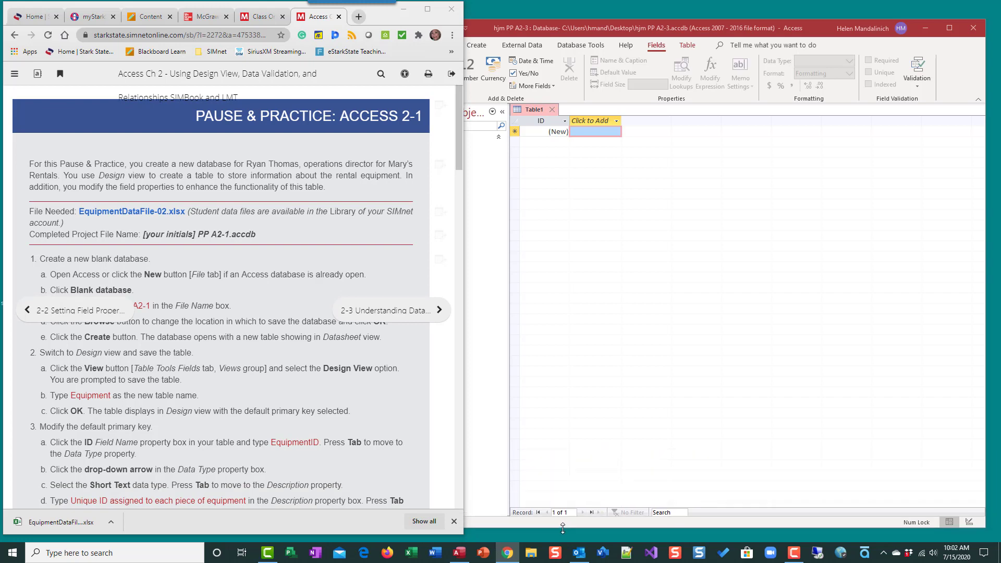
{"action": "left_click", "coordinate": [130, 319]}
{"action": "left_click", "coordinate": [439, 309]}
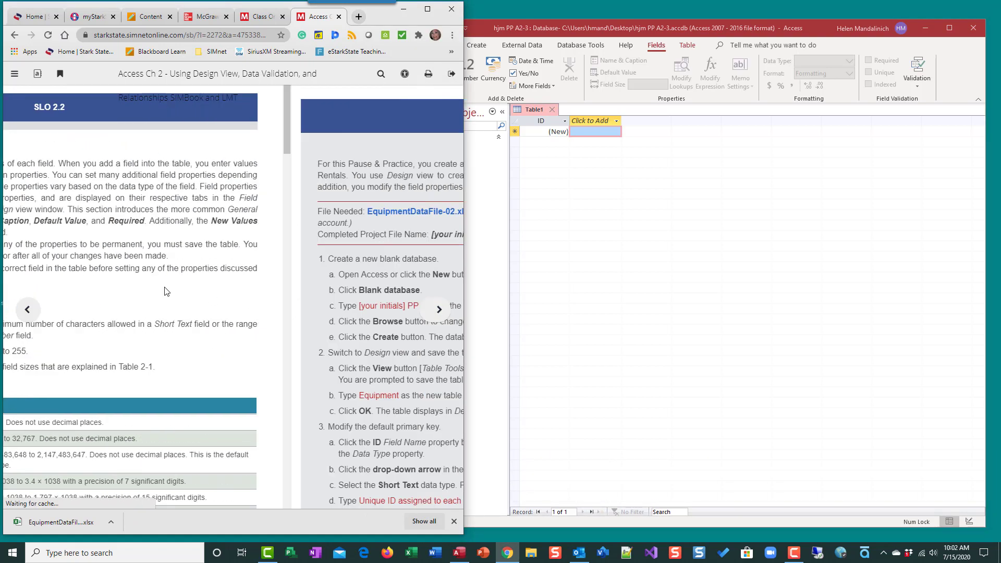
{"action": "scroll", "coordinate": [136, 284], "scroll_direction": "down", "scroll_amount": 2}
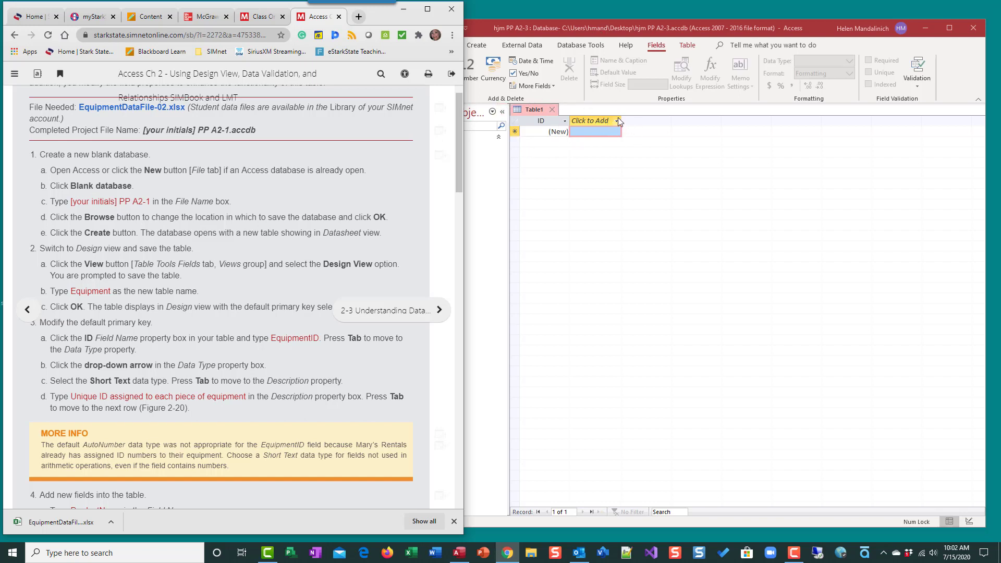
Switch the new table to Design view and save it with the name Equipment
{"action": "left_click", "coordinate": [534, 144]}
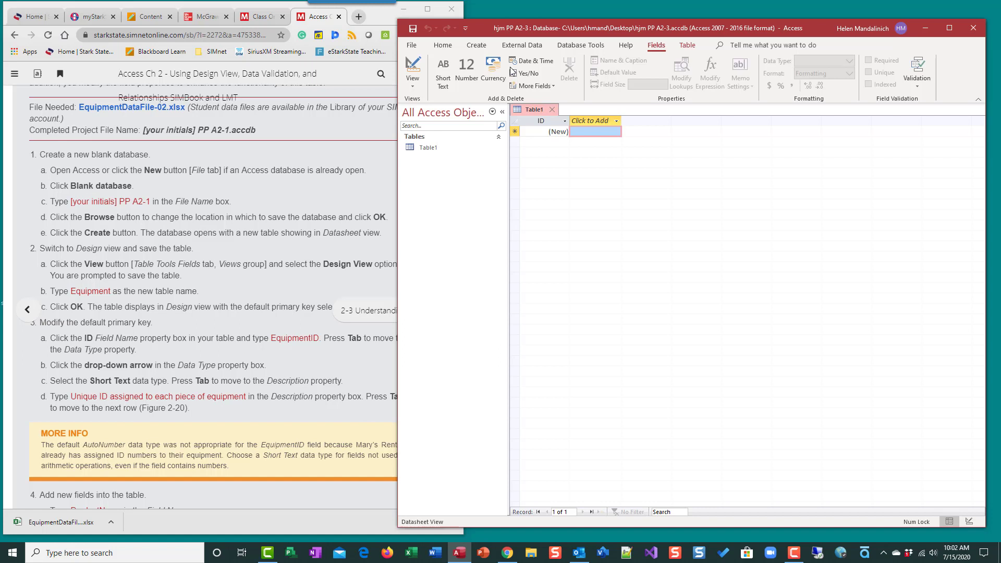
{"action": "left_click", "coordinate": [420, 70]}
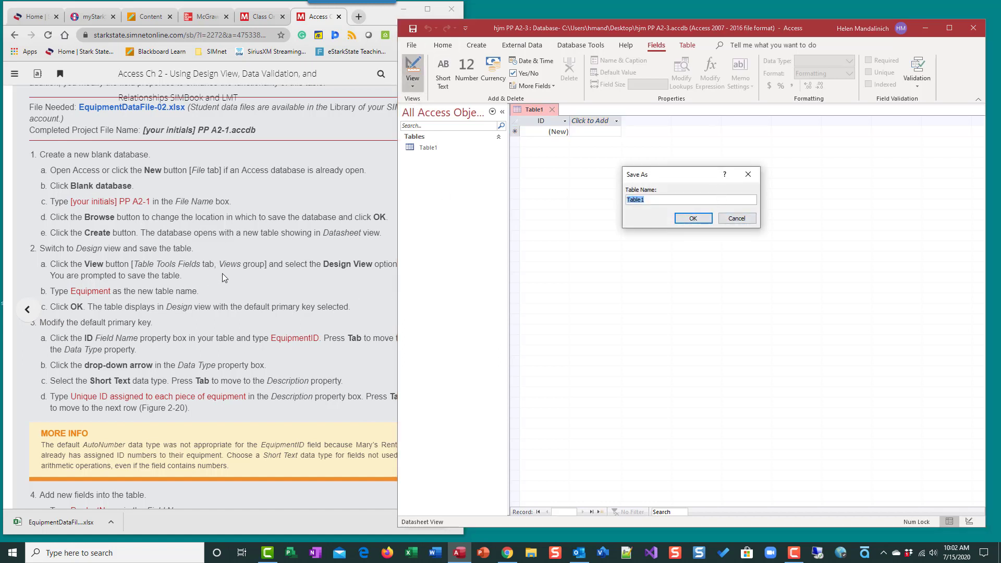
{"action": "type", "text": "Equipment"}
{"action": "left_click", "coordinate": [703, 218]}
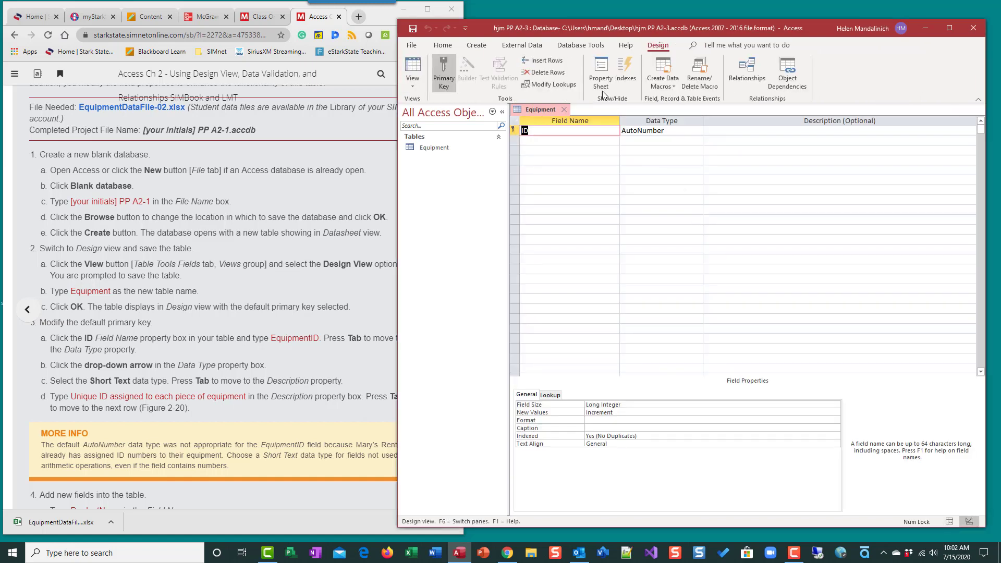
Collapse the Navigation Pane to give the Equipment table's design grid more room
{"action": "left_click", "coordinate": [502, 111]}
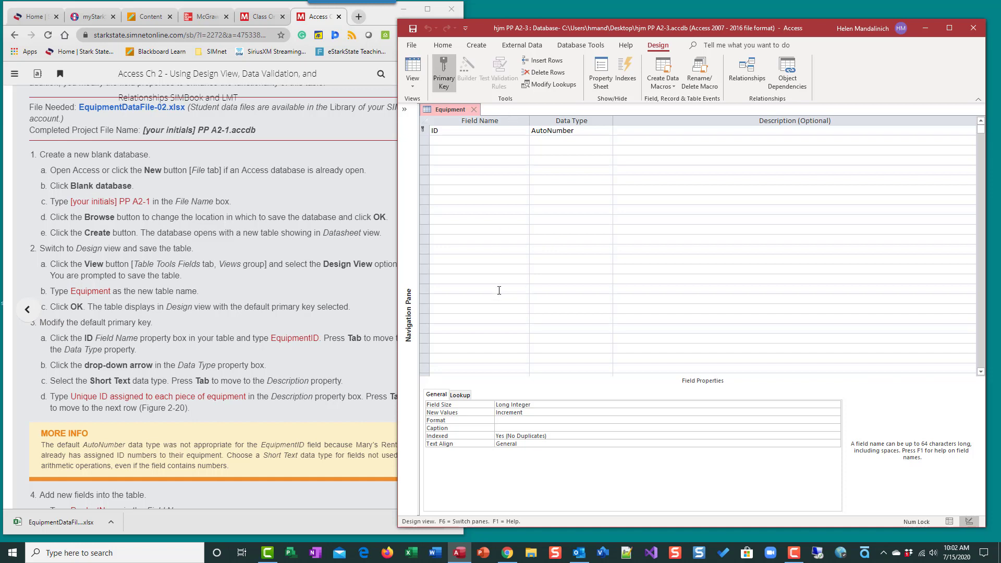
{"action": "scroll", "coordinate": [523, 352], "scroll_direction": "down", "scroll_amount": 5}
{"action": "scroll", "coordinate": [249, 312], "scroll_direction": "down", "scroll_amount": 2}
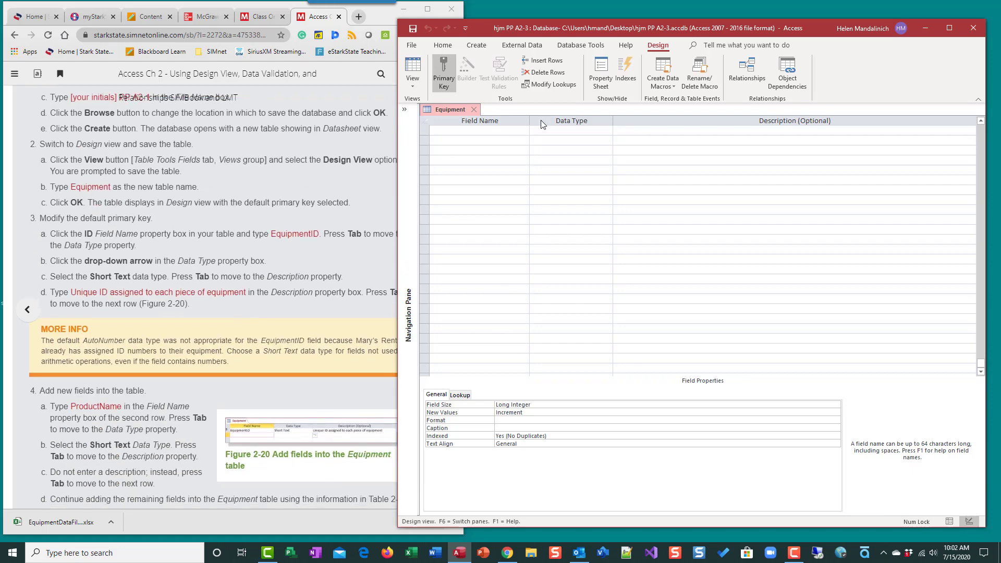
{"action": "scroll", "coordinate": [482, 240], "scroll_direction": "up", "scroll_amount": 5}
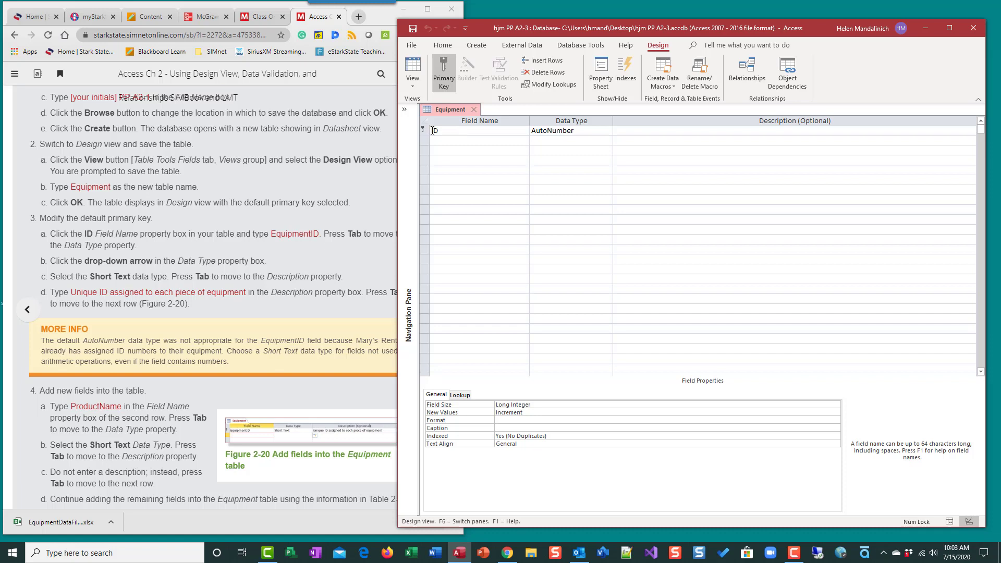
Rename the default primary key field ID to EquipmentID
{"action": "left_click", "coordinate": [432, 130]}
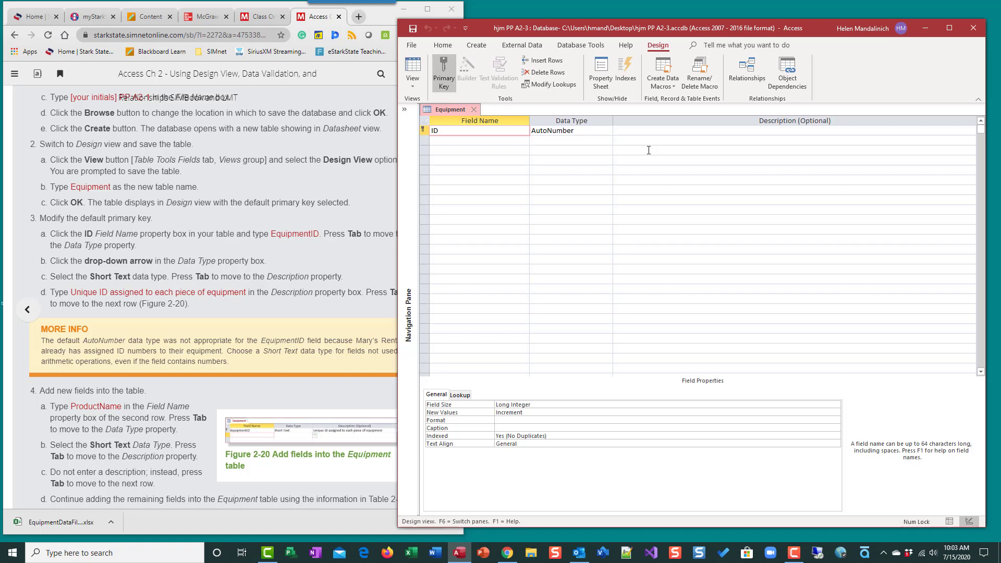
{"action": "type", "text": "Equ"}
{"action": "key", "text": "BackSpace"}
{"action": "key", "text": "BackSpace"}
{"action": "key", "text": "BackSpace"}
{"action": "type", "text": "Equipment"}
Set the EquipmentID field's data type to Short Text
{"action": "left_click", "coordinate": [568, 130]}
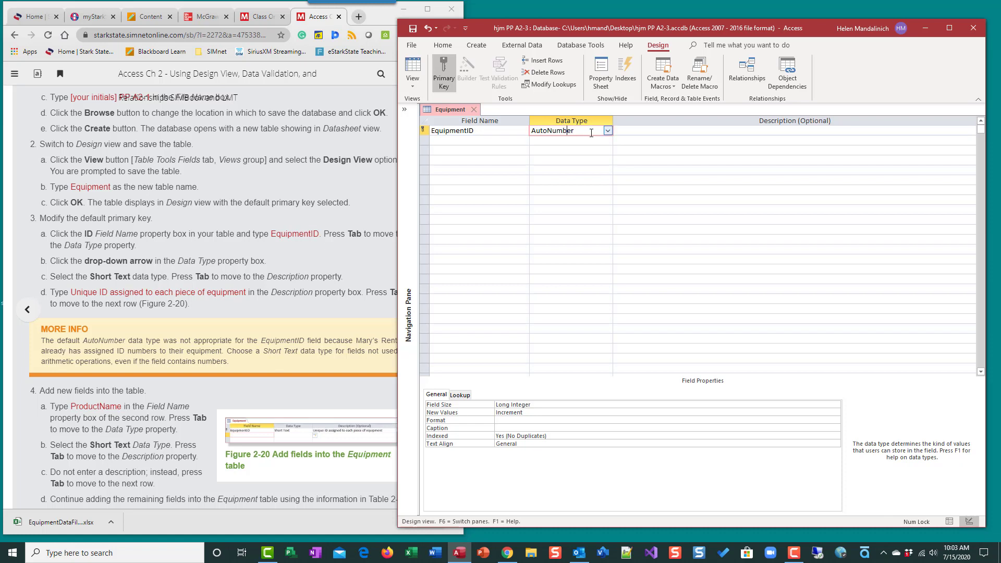
{"action": "left_click", "coordinate": [608, 131]}
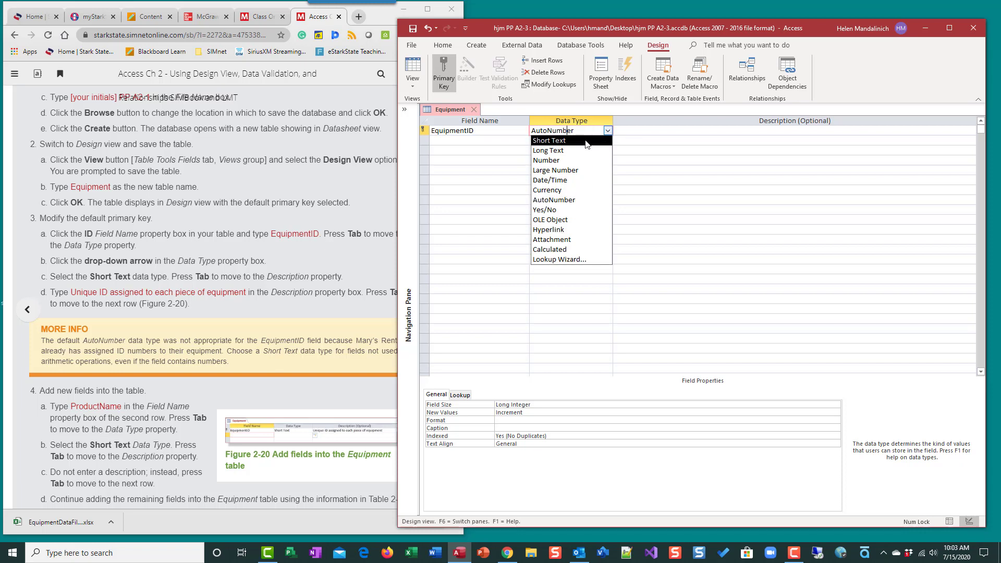
{"action": "left_click", "coordinate": [586, 141]}
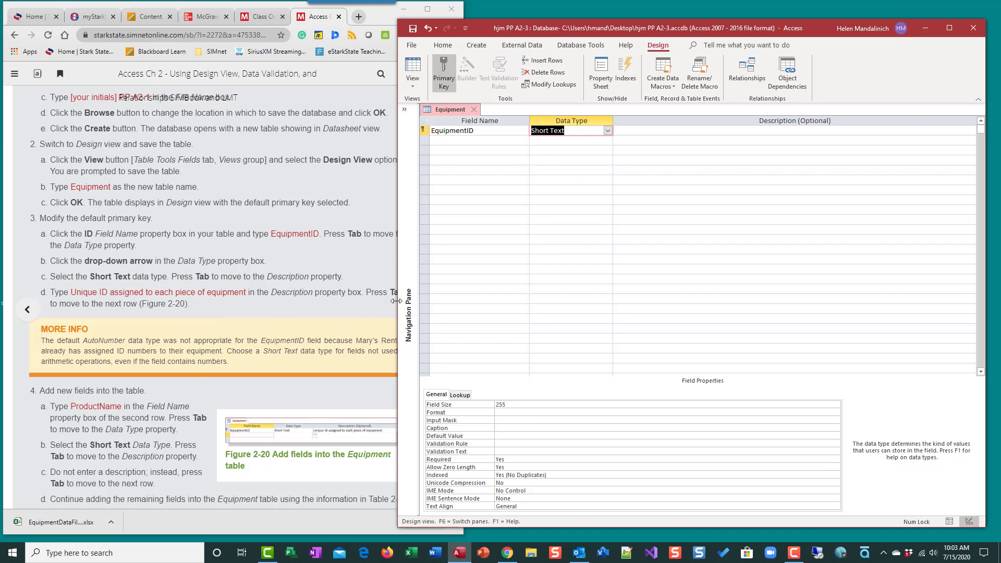
Narrow the Access window so it clears the browser, and extend it to the full screen height
{"action": "left_click_drag", "start_coordinate": [396, 301], "coordinate": [467, 300]}
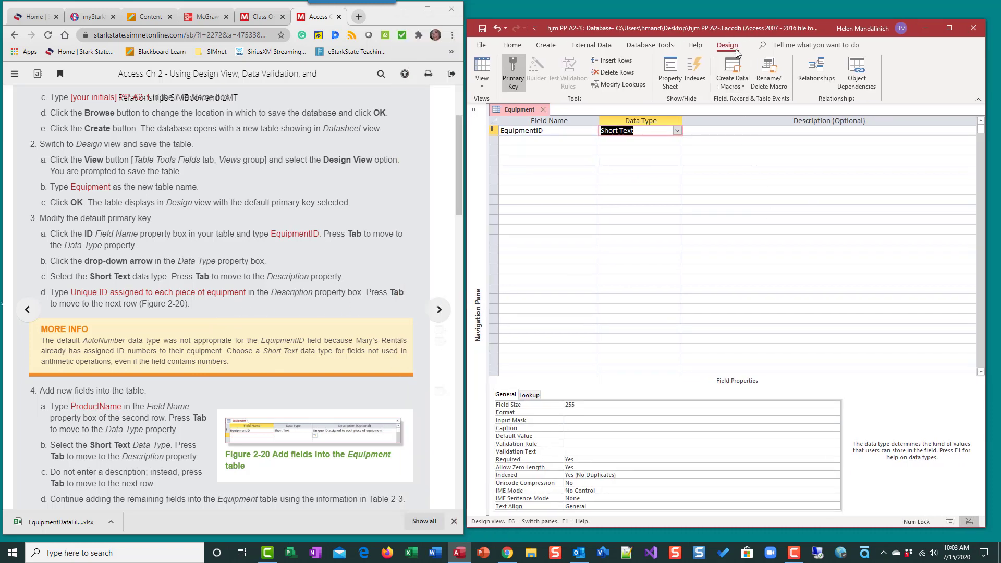
{"action": "double_click", "coordinate": [737, 19]}
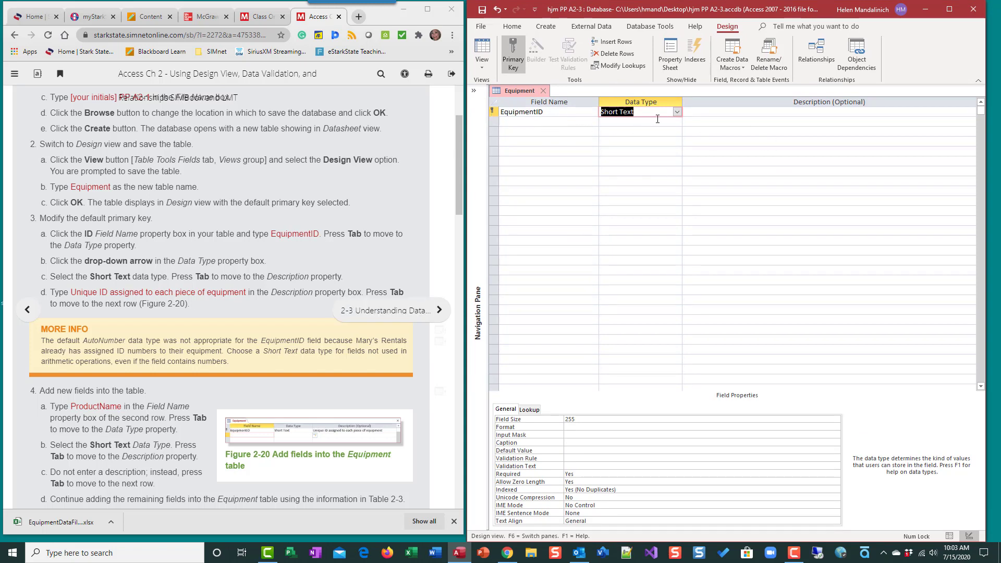
Enter the description "Unique ID assigned to each piece of equipment" for EquipmentID and move to the next field row
{"action": "left_click", "coordinate": [778, 110]}
{"action": "type", "text": "iqu"}
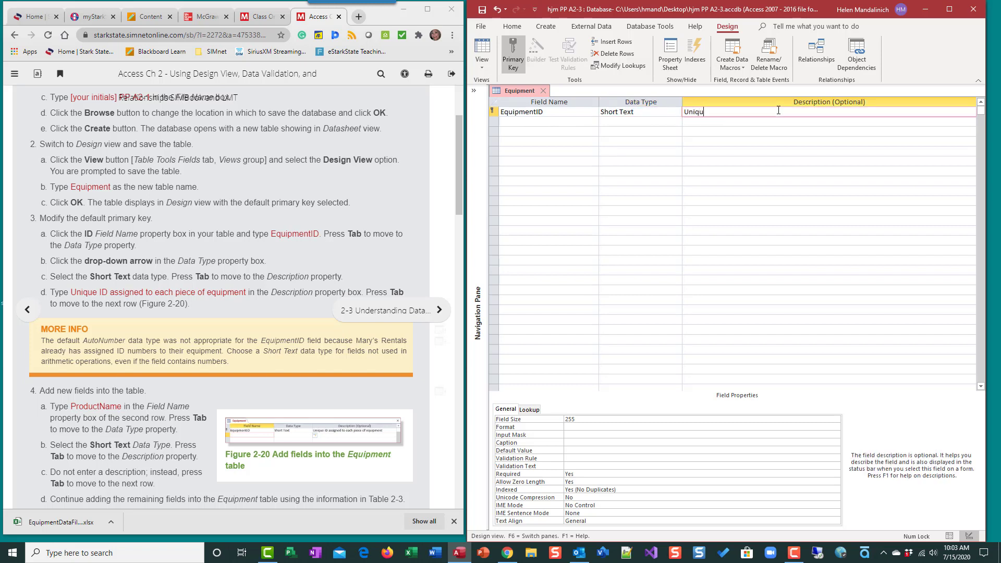
{"action": "type", "text": "e ID assigned to each piece of equipment"}
{"action": "scroll", "coordinate": [212, 321], "scroll_direction": "down", "scroll_amount": 3}
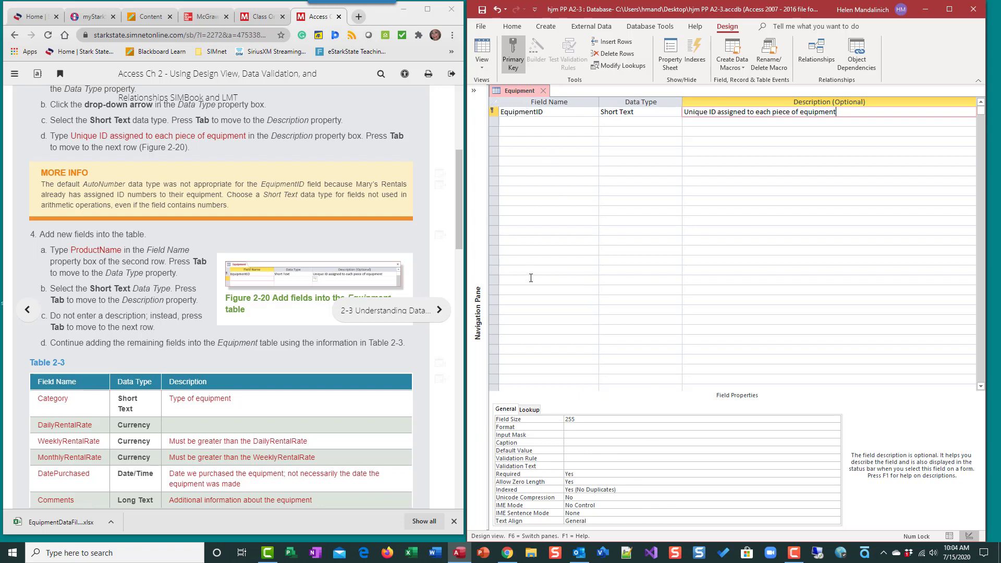
{"action": "left_click", "coordinate": [539, 121]}
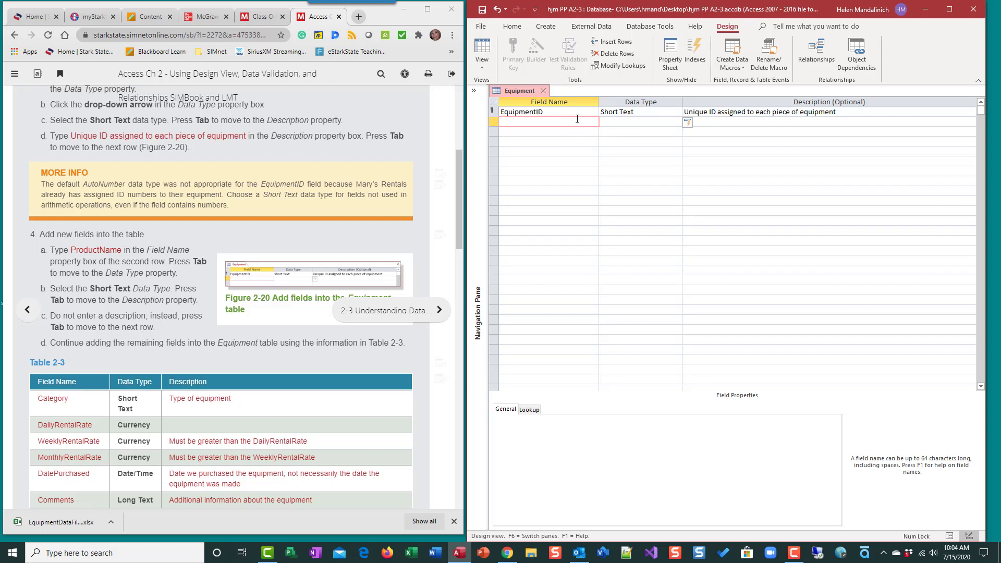
Add a ProductName field with the Short Text data type and no description below EquipmentID
{"action": "scroll", "coordinate": [103, 182], "scroll_direction": "down", "scroll_amount": 2}
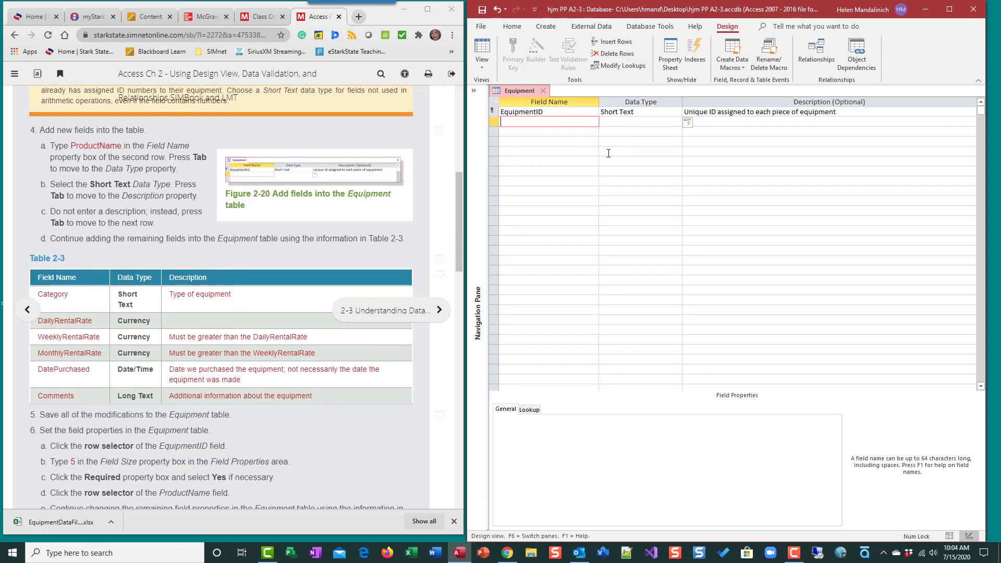
{"action": "type", "text": "ProductNam"}
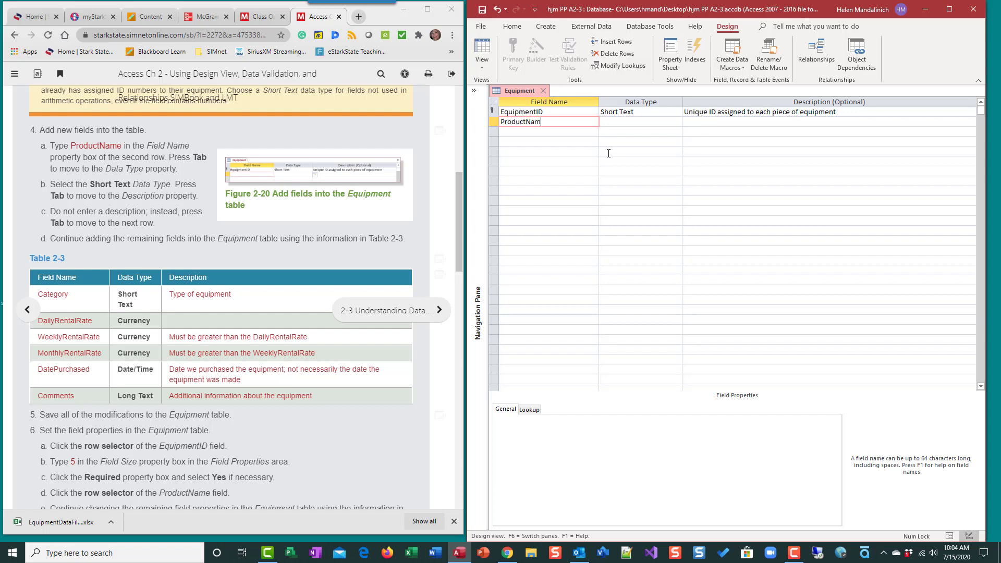
{"action": "type", "text": "e"}
{"action": "key", "text": "Tab"}
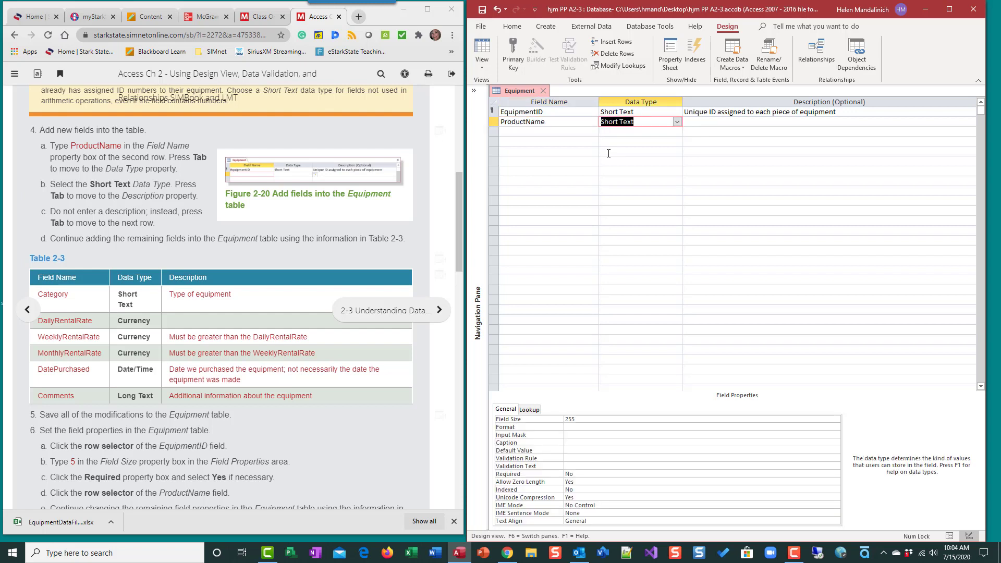
{"action": "key", "text": "Tab"}
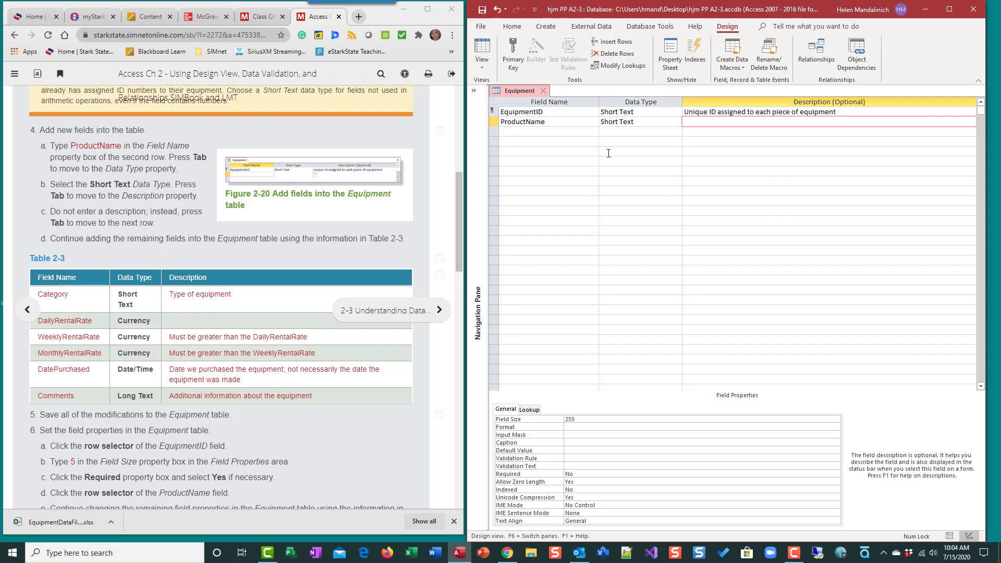
{"action": "key", "text": "Tab"}
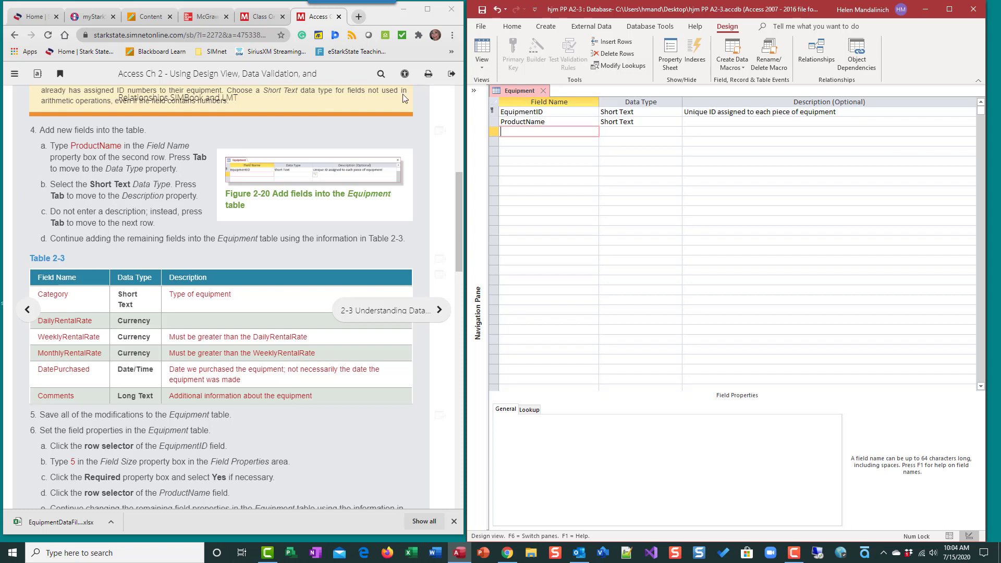
Add a Category field with the Short Text data type and the description "Type of equipment"
{"action": "type", "text": "Cate"}
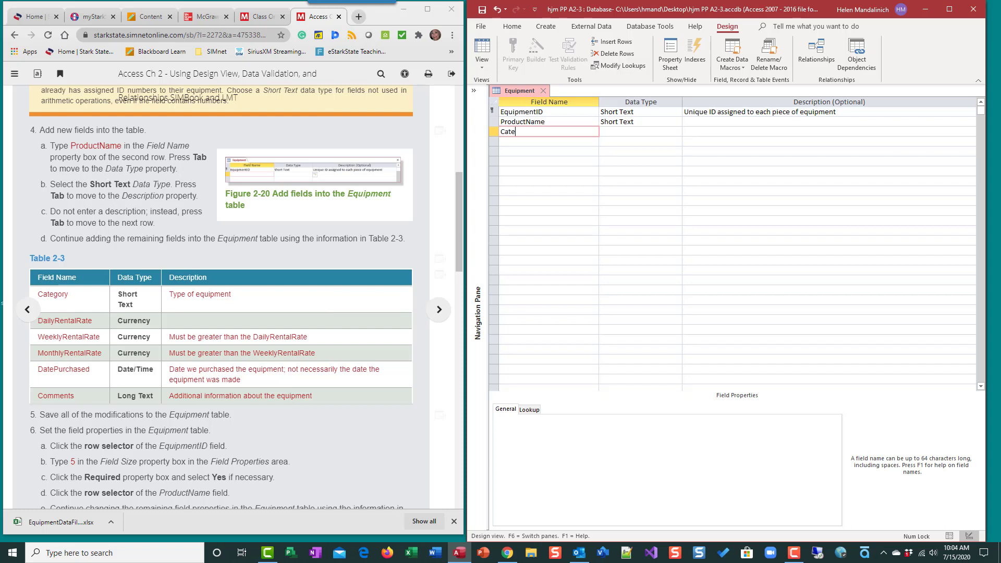
{"action": "type", "text": "gory"}
{"action": "key", "text": "Tab"}
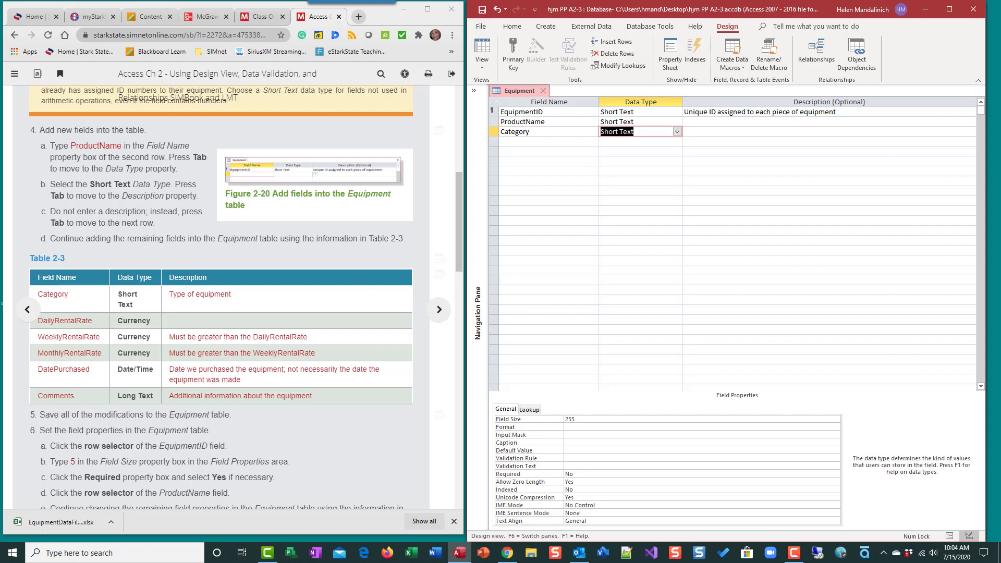
{"action": "key", "text": "Tab"}
{"action": "type", "text": "Type of e"}
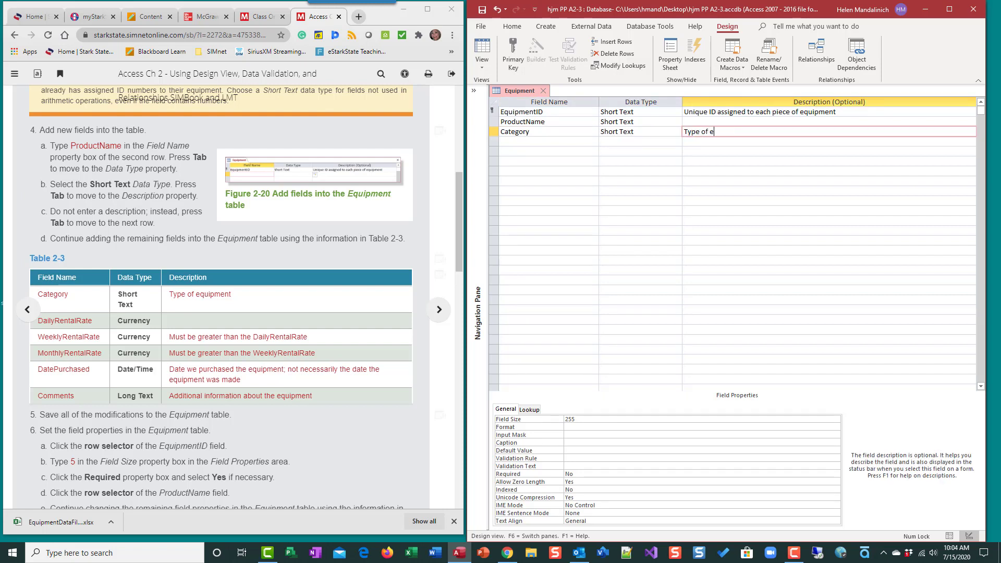
{"action": "type", "text": "quipment"}
{"action": "key", "text": "Tab"}
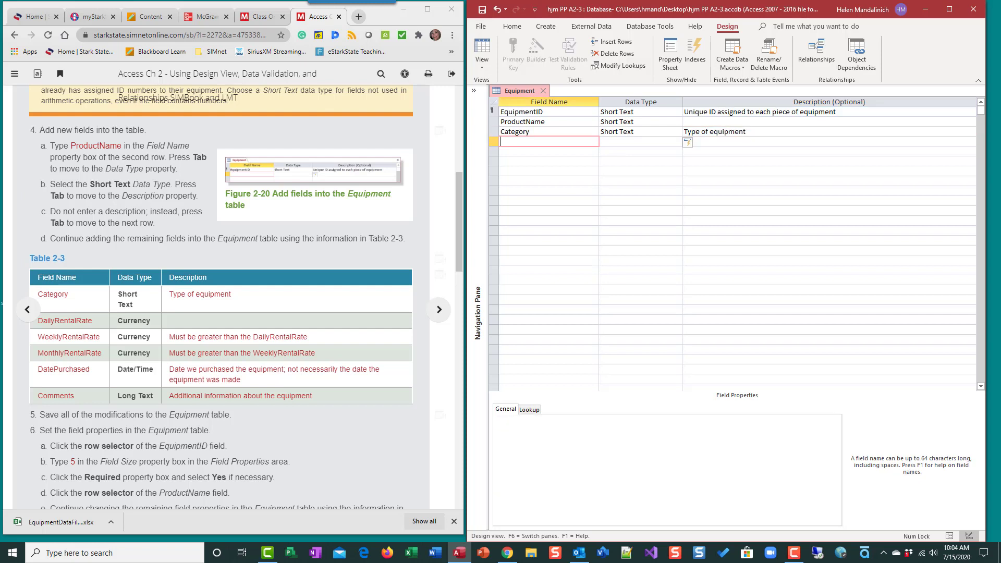
Add a DailyRentalRate field with the Currency data type below Category
{"action": "type", "text": "DailyRentalRate"}
{"action": "key", "text": "Tab"}
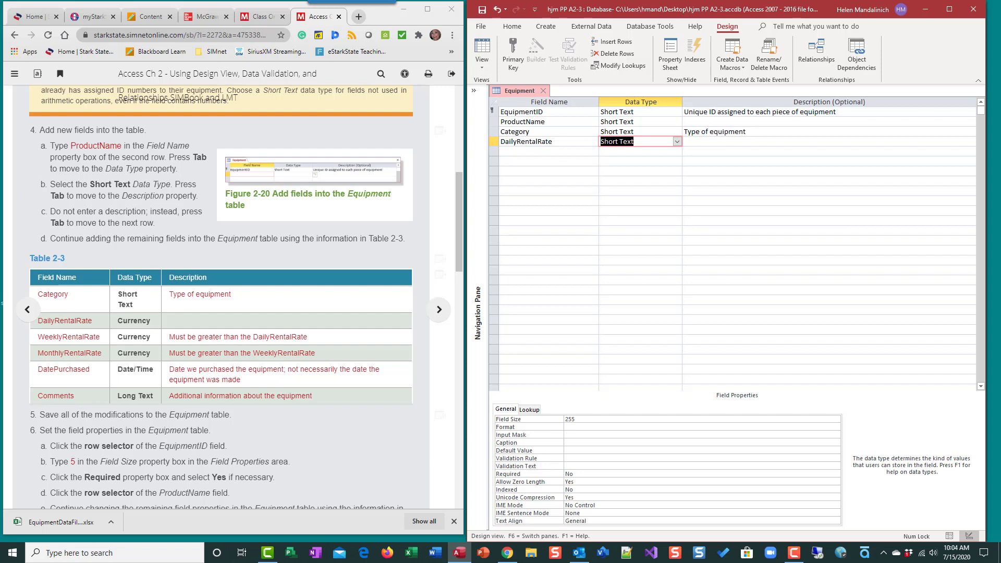
{"action": "type", "text": "currency"}
{"action": "key", "text": "Tab"}
Enter the description "Must be greater than the WeeklyRentalRate" for DailyRentalRate and move to the next field row
{"action": "type", "text": "Must be "}
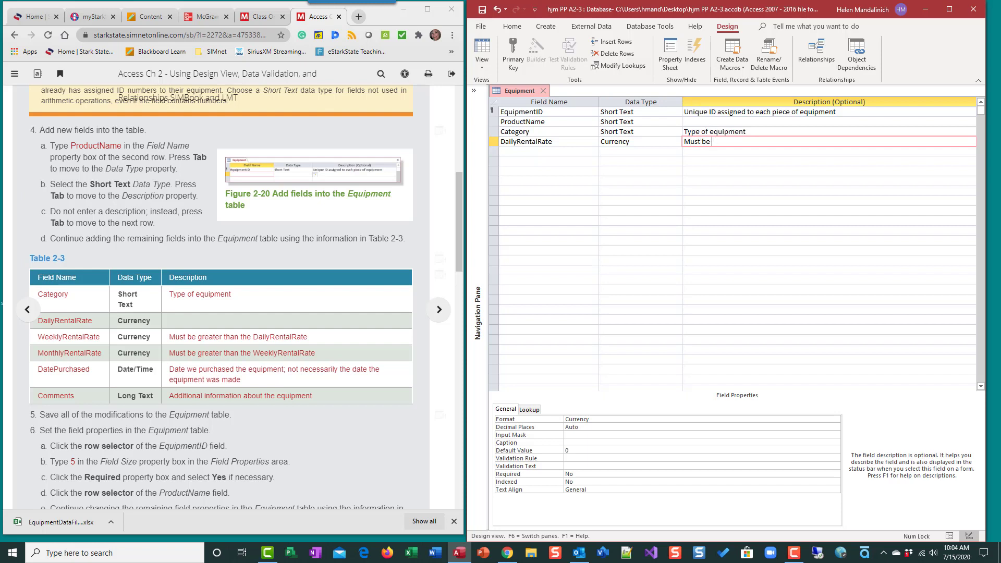
{"action": "type", "text": "greater than the WeeklyRentalRate"}
{"action": "key", "text": "Tab"}
Add a MonthlyRentalRate field with the Currency data type and enter "Must be greater the" in its description
{"action": "type", "text": "MonthlyRental"}
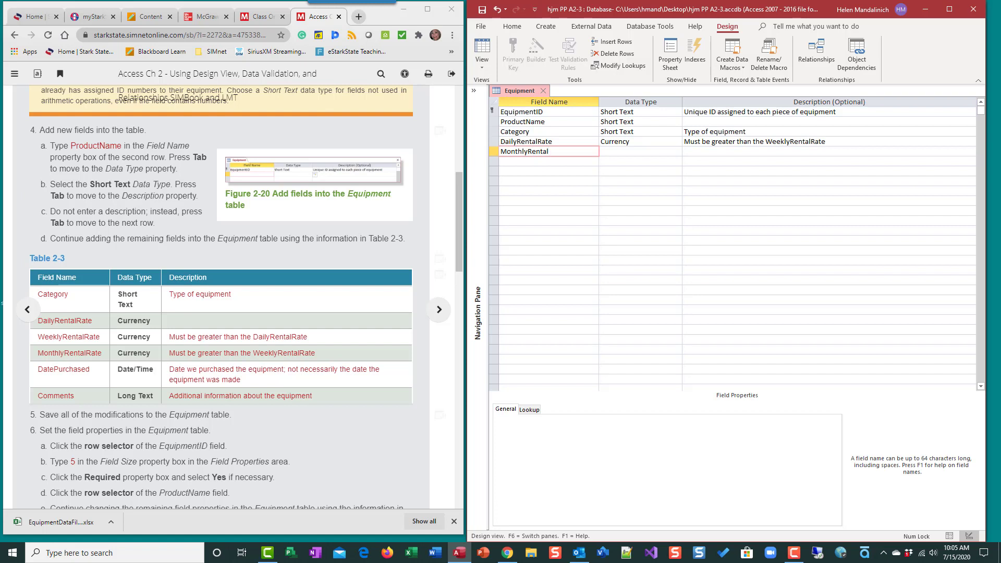
{"action": "type", "text": "Rate"}
{"action": "key", "text": "Tab"}
{"action": "type", "text": "C"}
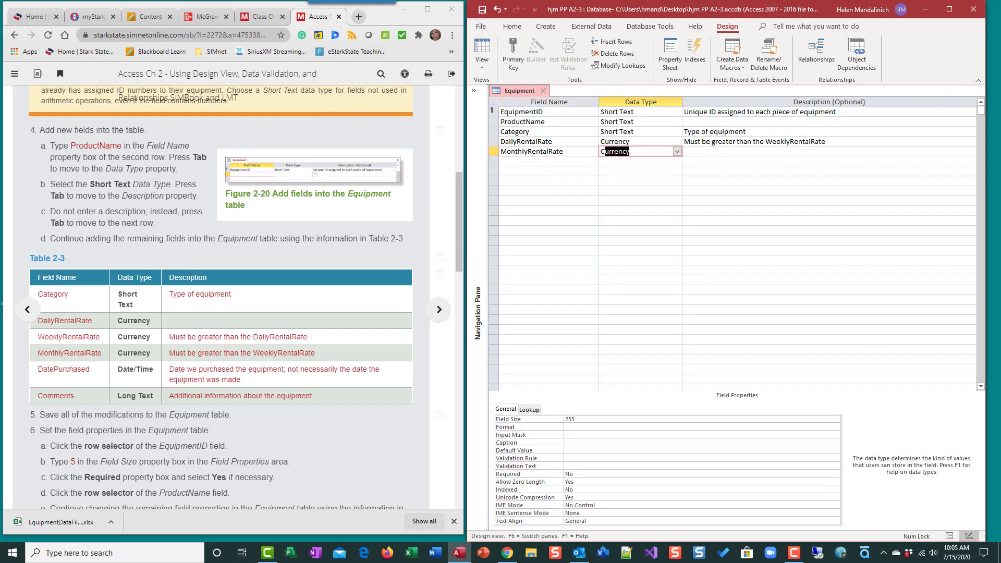
{"action": "key", "text": "Tab"}
{"action": "type", "text": "Must "}
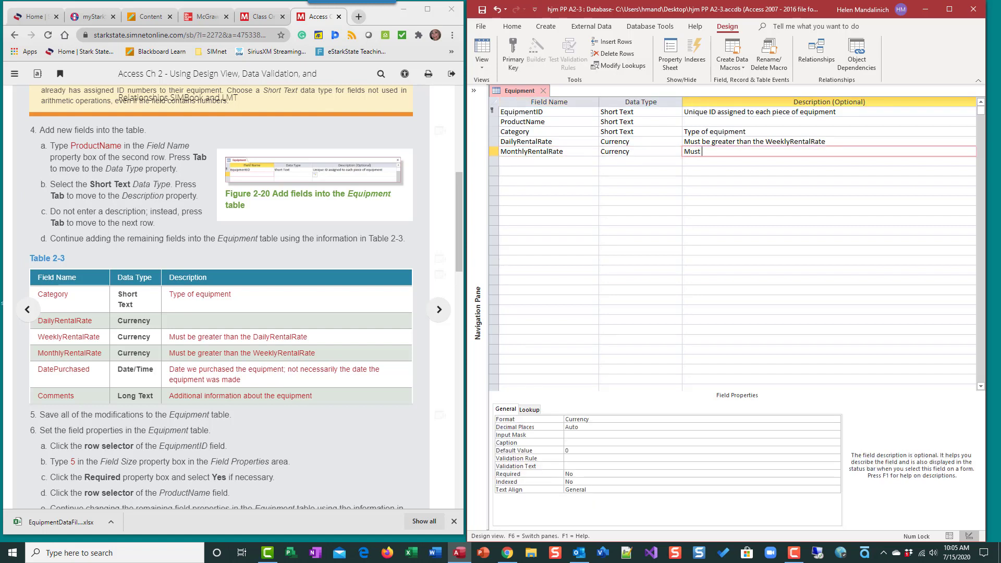
{"action": "type", "text": "be greater the"}
Rename the MonthlyRentalRate field to WeeklyRentalRate
{"action": "left_click_drag", "start_coordinate": [528, 151], "coordinate": [501, 154]}
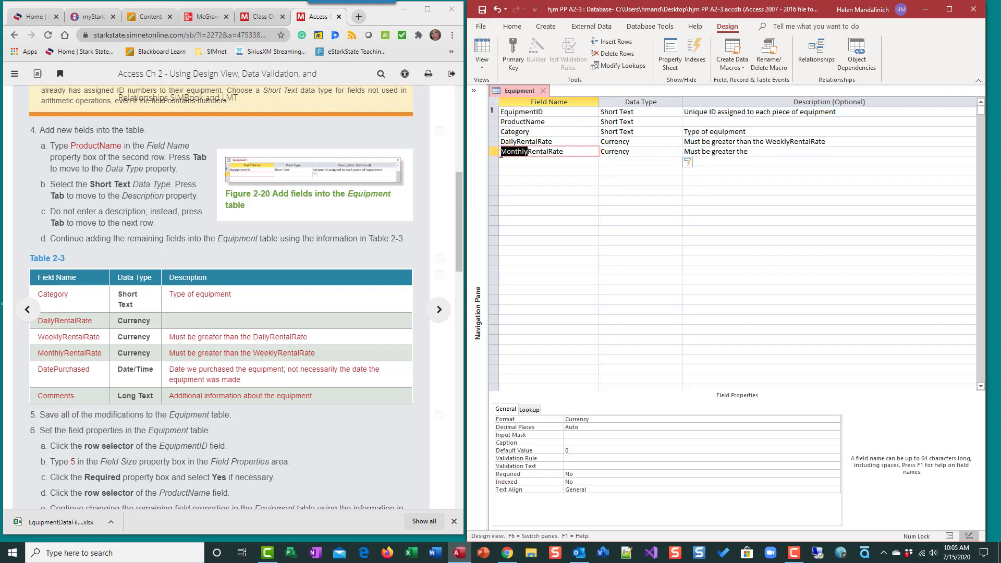
{"action": "type", "text": "Wee"}
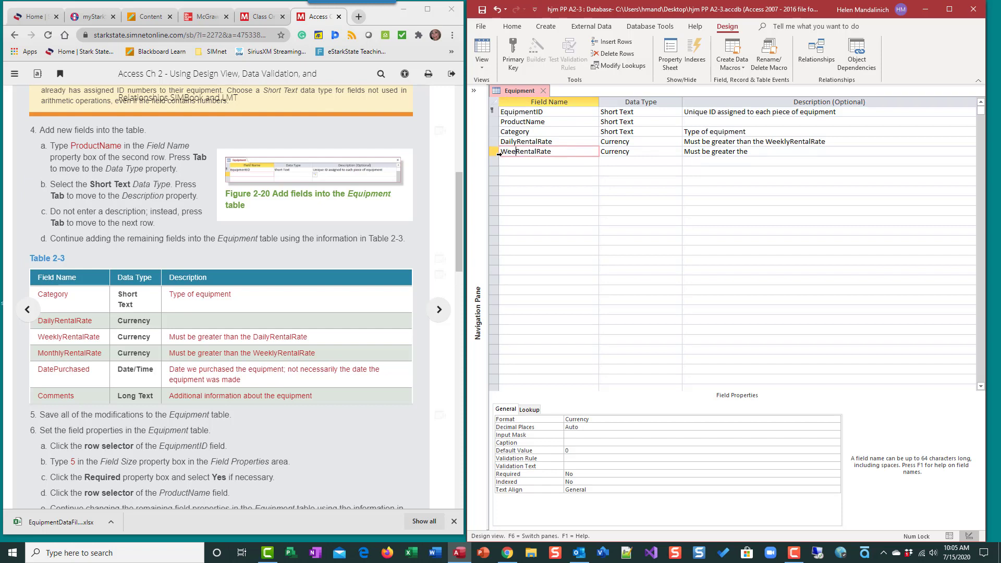
{"action": "type", "text": "kly"}
{"action": "left_click", "coordinate": [759, 153]}
{"action": "key", "text": "BackSpace"}
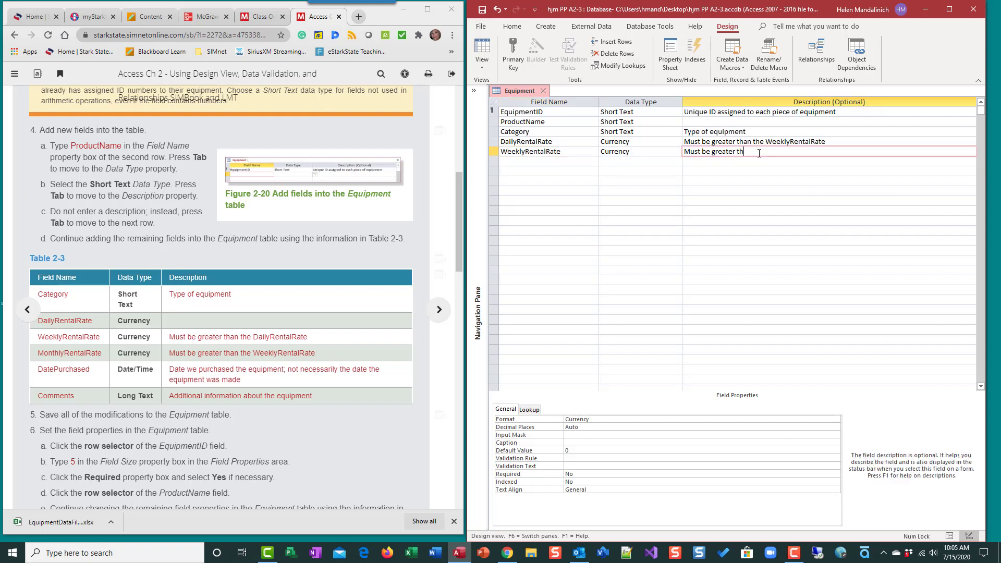
{"action": "type", "text": "an the Mo"}
{"action": "key", "text": "BackSpace"}
{"action": "key", "text": "BackSpace"}
{"action": "type", "text": "WeeklyM"}
{"action": "key", "text": "BackSpace"}
{"action": "key", "text": "BackSpace"}
{"action": "key", "text": "BackSpace"}
{"action": "key", "text": "BackSpace"}
{"action": "key", "text": "BackSpace"}
{"action": "key", "text": "BackSpace"}
{"action": "key", "text": "BackSpace"}
{"action": "left_click", "coordinate": [787, 158]}
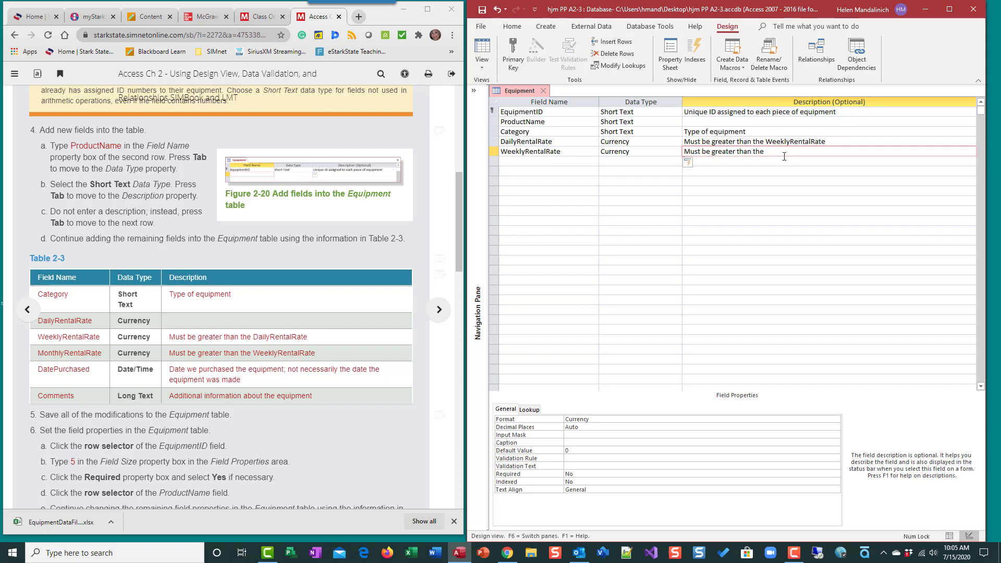
Replace WeeklyRentalRate's description with the one moved from DailyRentalRate, edited to read "Must be greater than the DailyRentalRate"
{"action": "left_click_drag", "start_coordinate": [768, 152], "coordinate": [660, 150]}
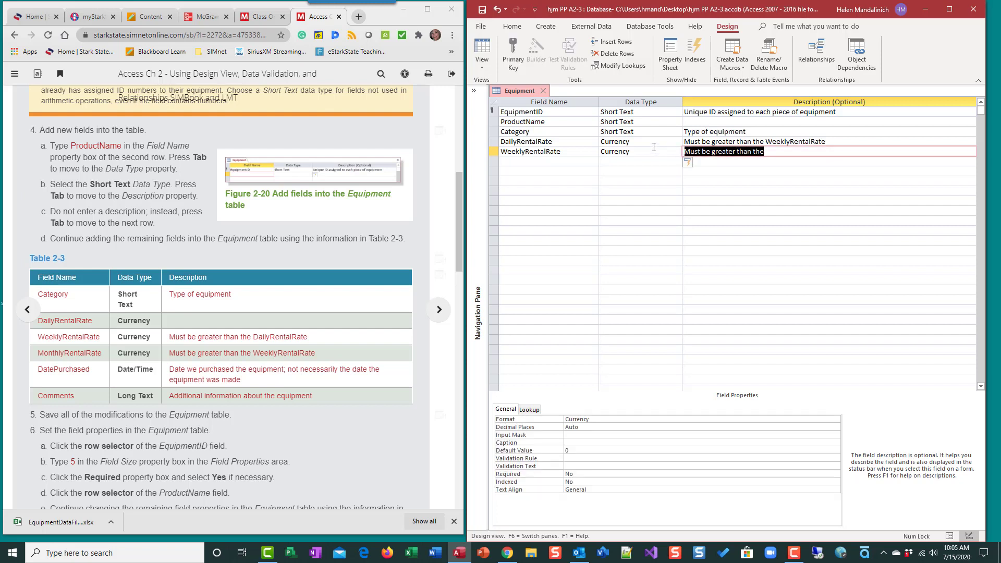
{"action": "key", "text": "Delete"}
{"action": "left_click_drag", "start_coordinate": [828, 142], "coordinate": [666, 142]}
{"action": "key", "text": "ctrl+c"}
{"action": "key", "text": "Delete"}
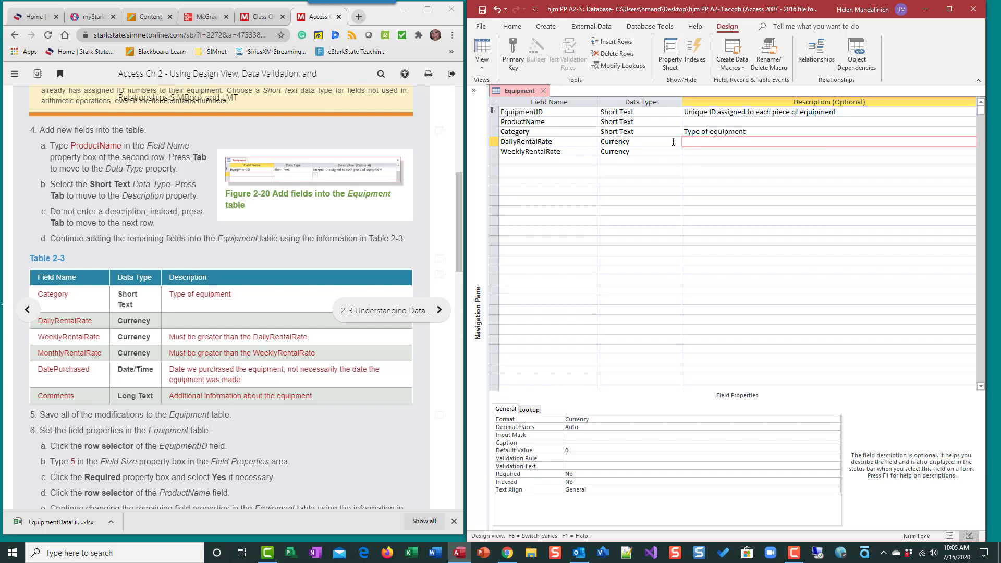
{"action": "left_click", "coordinate": [695, 151]}
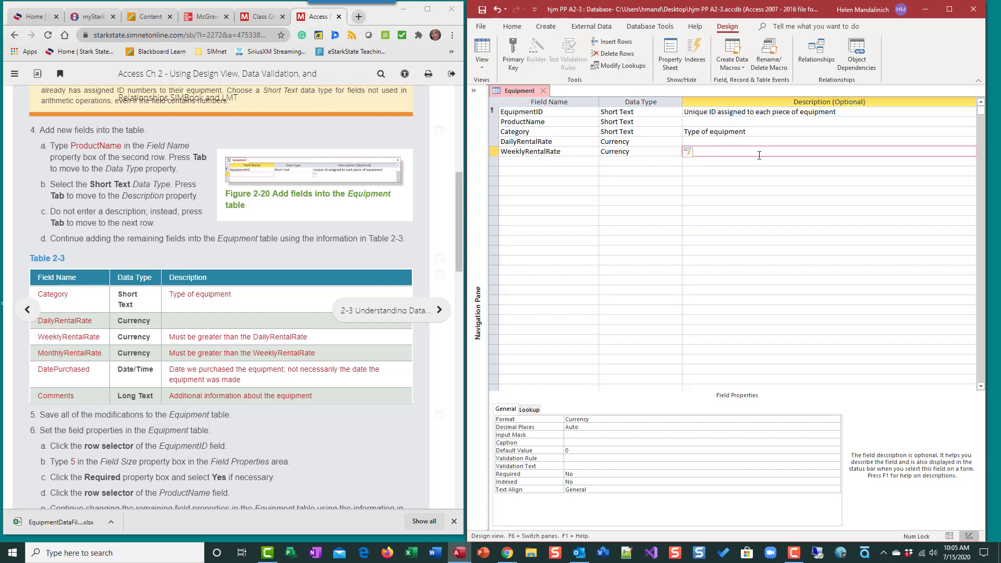
{"action": "key", "text": "ctrl+v"}
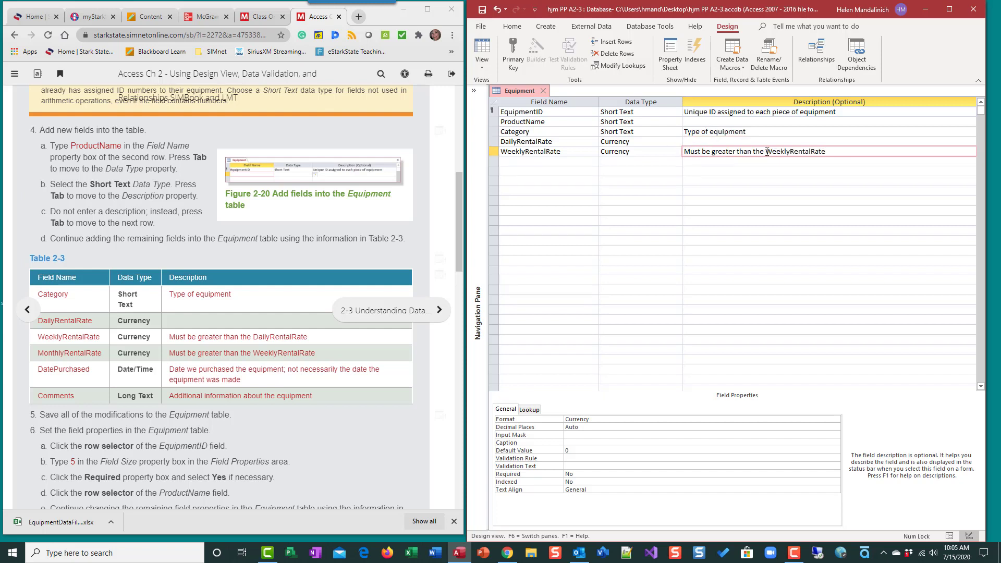
{"action": "left_click_drag", "start_coordinate": [766, 152], "coordinate": [788, 152]}
{"action": "type", "text": "Daily"}
Add a MonthlyRentalRate field with the Currency data type and the description "Must be great than the WeeklyRentalRate"
{"action": "left_click", "coordinate": [527, 163]}
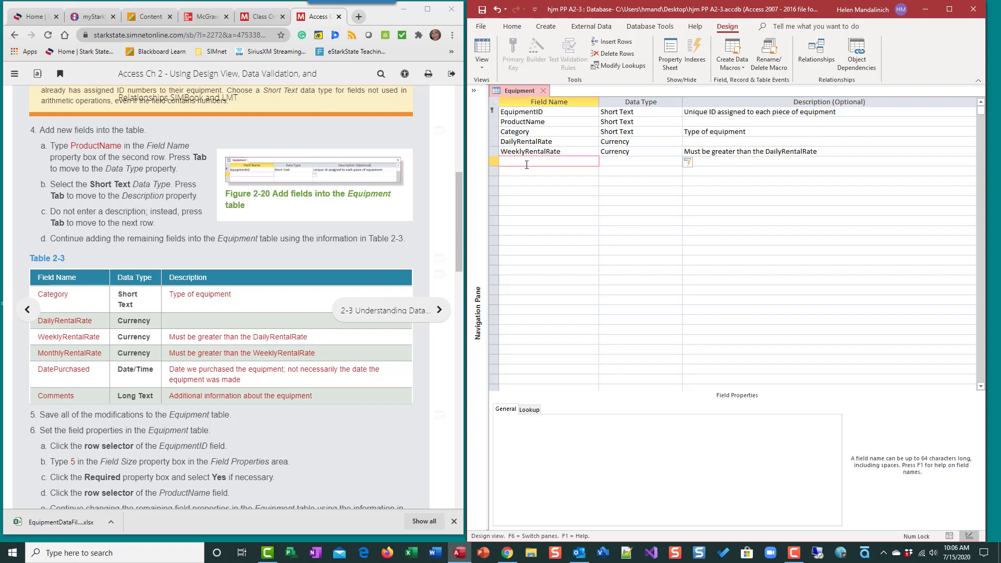
{"action": "type", "text": "MonthlyRentalRate"}
{"action": "key", "text": "Tab"}
{"action": "type", "text": "c"}
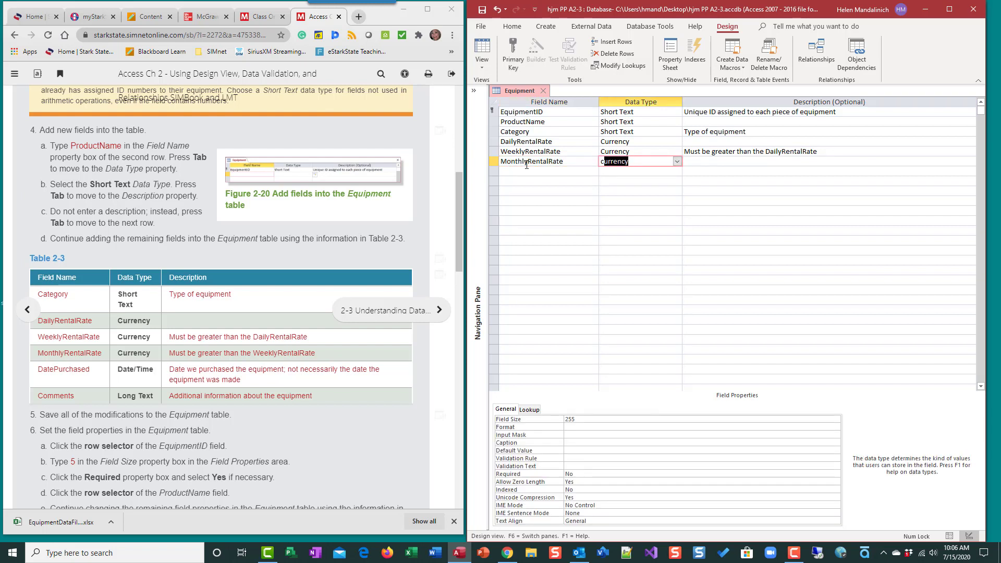
{"action": "key", "text": "Tab"}
{"action": "type", "text": "Must b"}
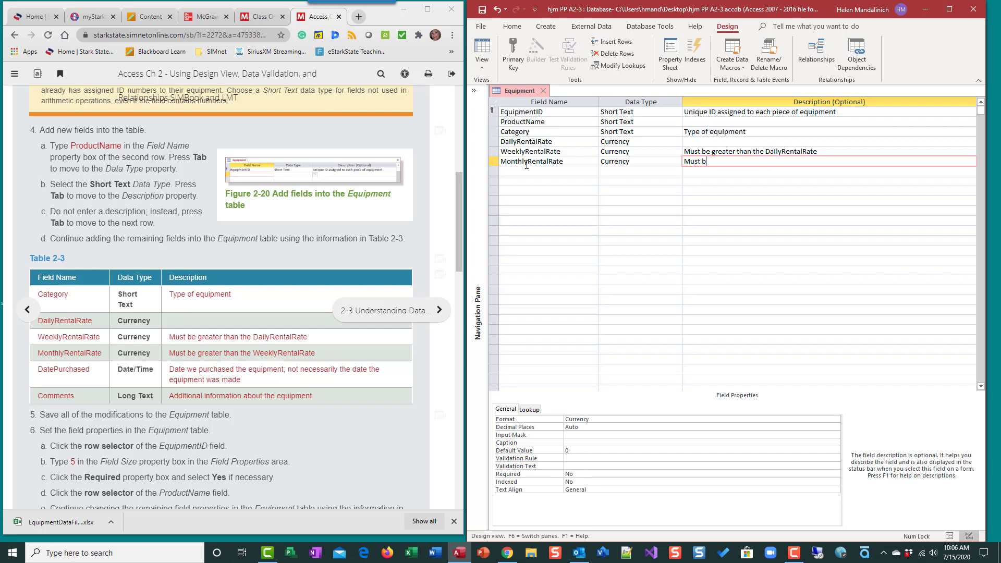
{"action": "type", "text": "e great than the WeeklyRentalRate"}
Add a DatePurchased field with the Date/Time data type below MonthlyRentalRate
{"action": "left_click", "coordinate": [559, 169]}
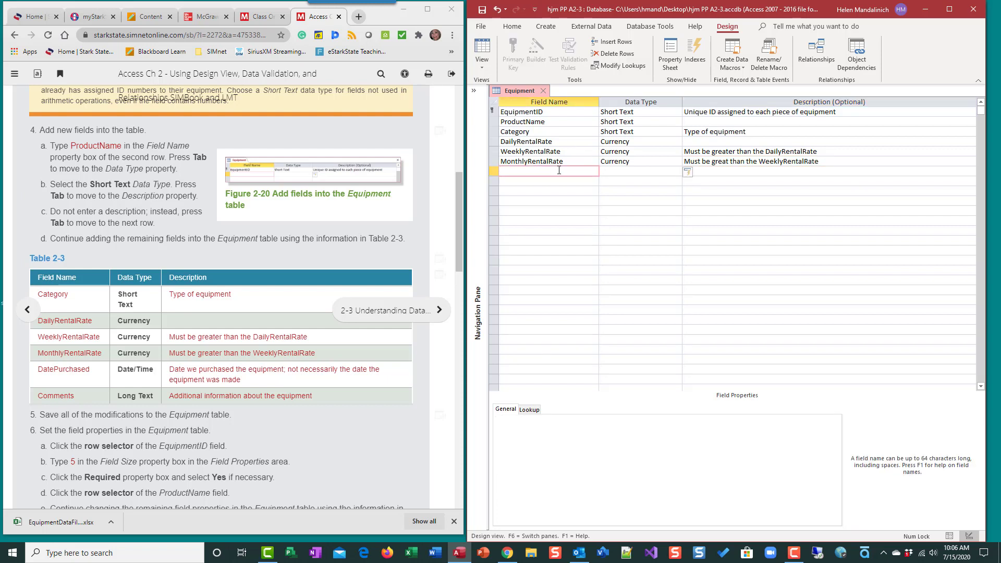
{"action": "type", "text": "DatePurchased"}
{"action": "key", "text": "Tab"}
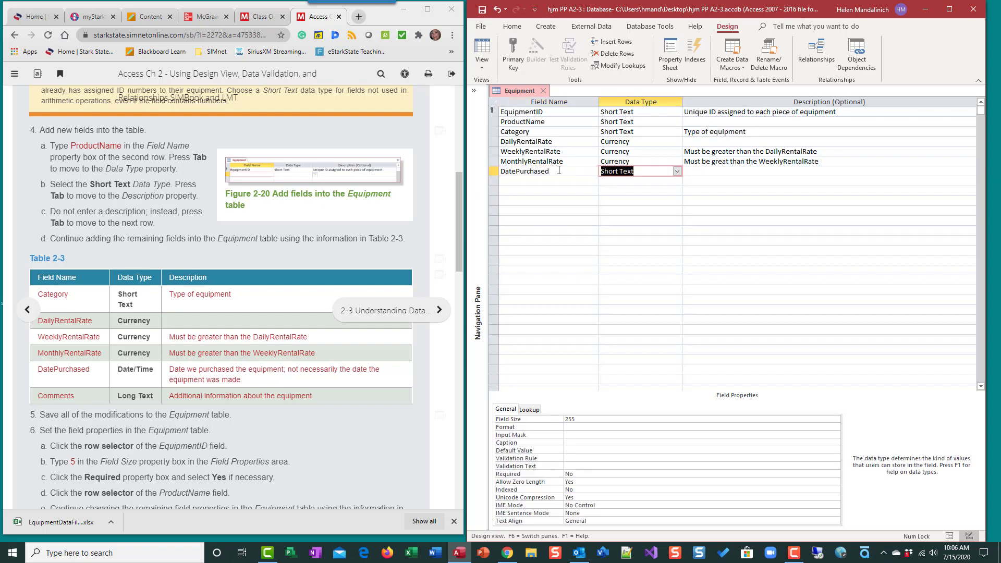
{"action": "type", "text": "date/Time"}
{"action": "key", "text": "Tab"}
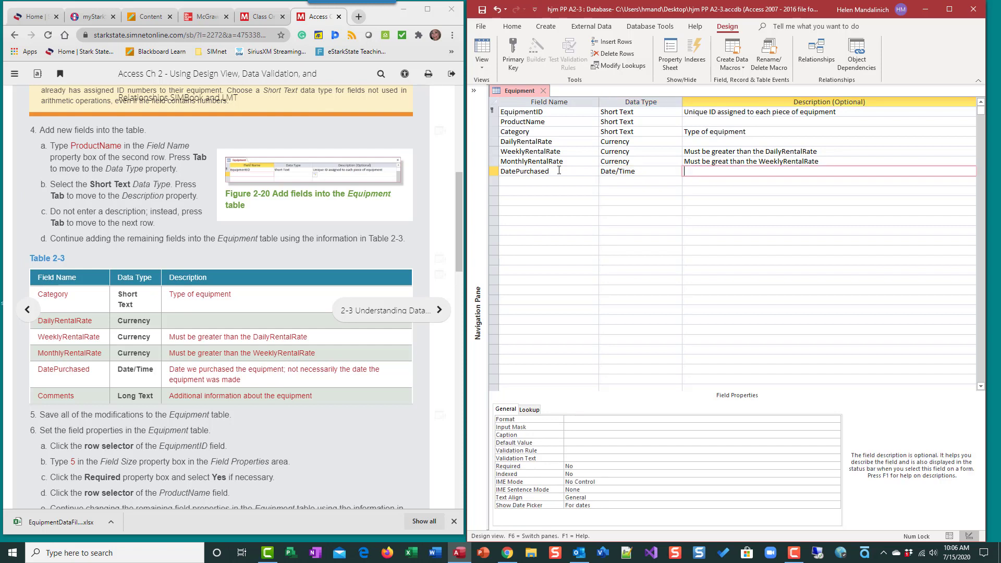
Enter DatePurchased's description "Date we purchased the equipment; not necessarily the date the equipment was made" and move to the next row
{"action": "type", "text": "Date we purchased the equipment, not nece"}
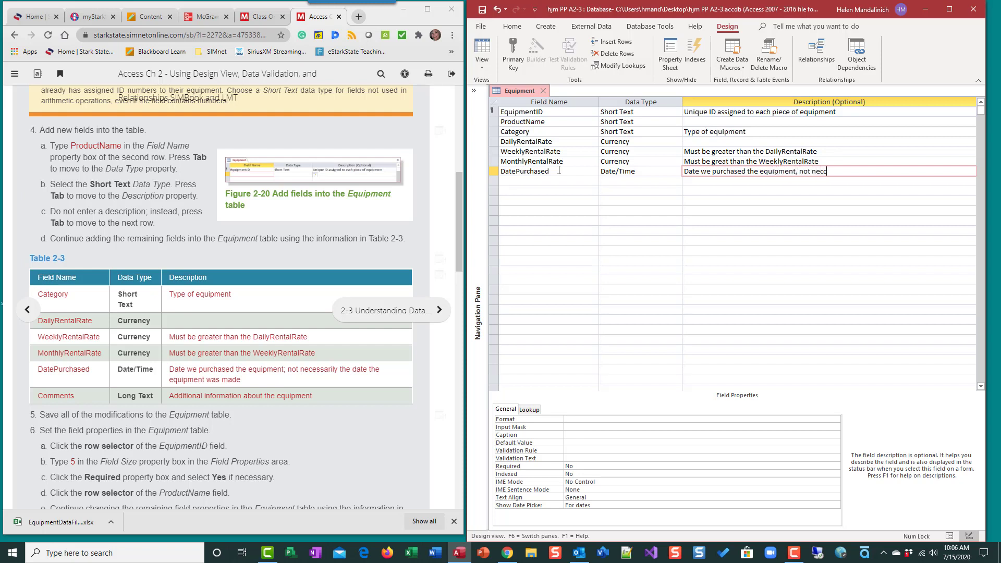
{"action": "key", "text": "BackSpace"}
{"action": "key", "text": "BackSpace"}
{"action": "key", "text": "BackSpace"}
{"action": "key", "text": "BackSpace"}
{"action": "key", "text": "BackSpace"}
{"action": "key", "text": "BackSpace"}
{"action": "key", "text": "BackSpace"}
{"action": "key", "text": "BackSpace"}
{"action": "key", "text": "BackSpace"}
{"action": "type", "text": "; not necessarily the date the equipment was made"}
{"action": "key", "text": "Tab"}
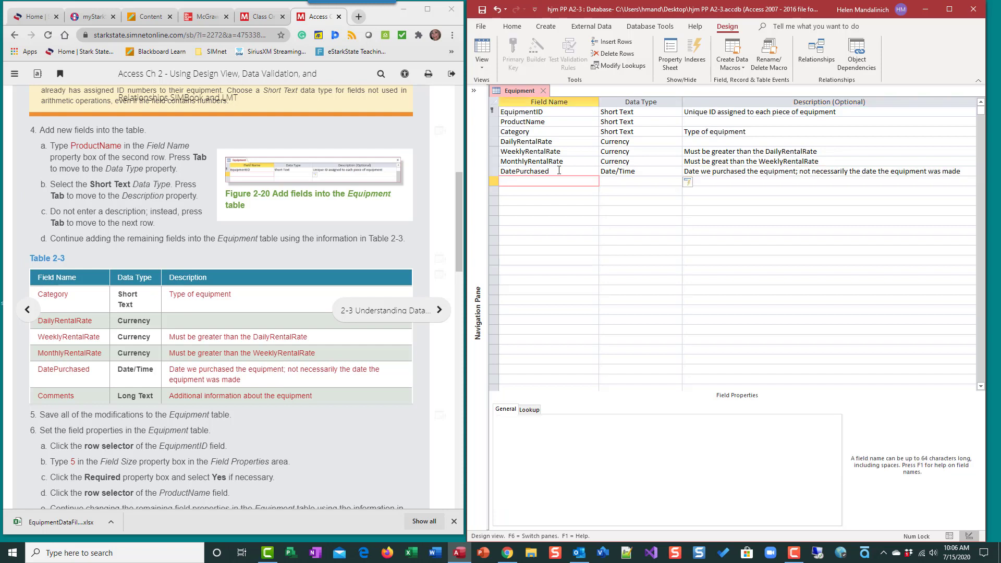
Add a Comment field with the Long Text data type and the description "Additional information about the equipment"
{"action": "type", "text": "Comment"}
{"action": "key", "text": "Tab"}
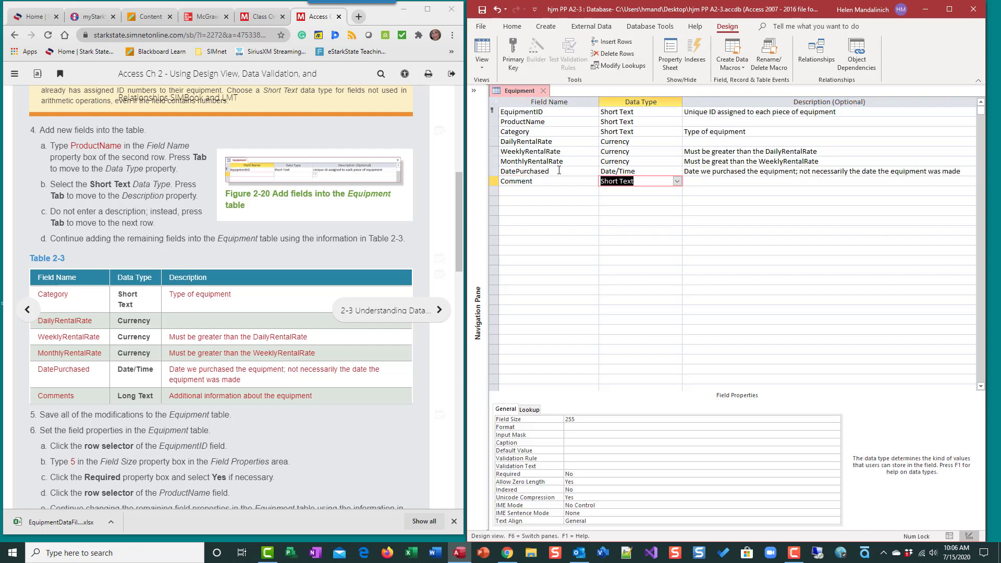
{"action": "type", "text": "l"}
{"action": "key", "text": "Tab"}
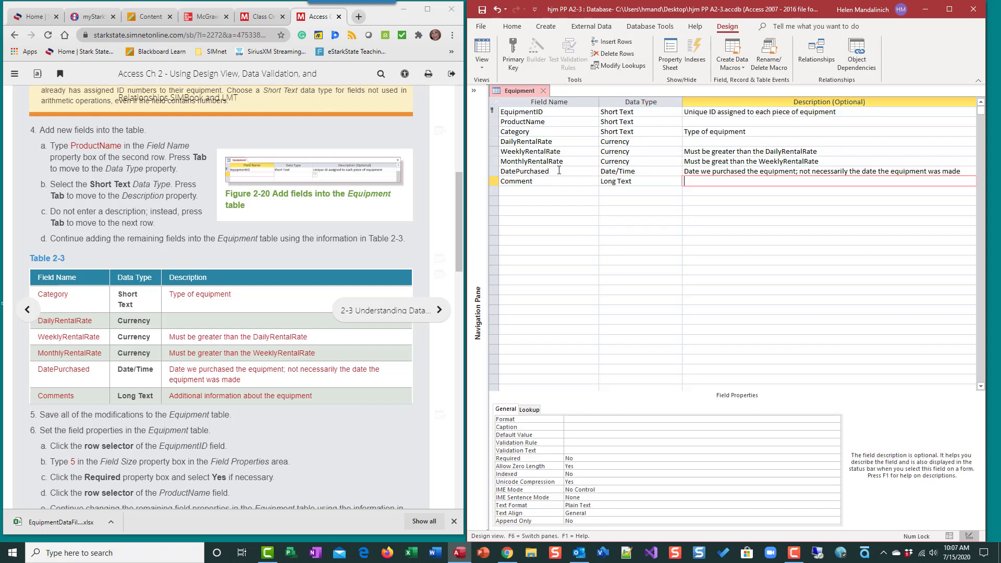
{"action": "type", "text": "Additional information about the equipment"}
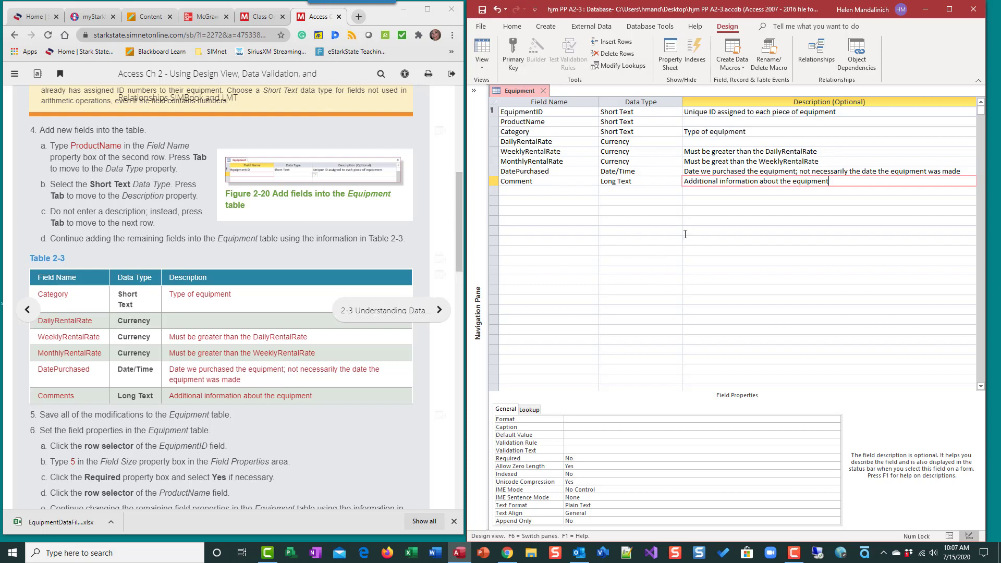
Save the design changes to the Equipment table
{"action": "left_click", "coordinate": [483, 13]}
{"action": "scroll", "coordinate": [245, 394], "scroll_direction": "down", "scroll_amount": 1}
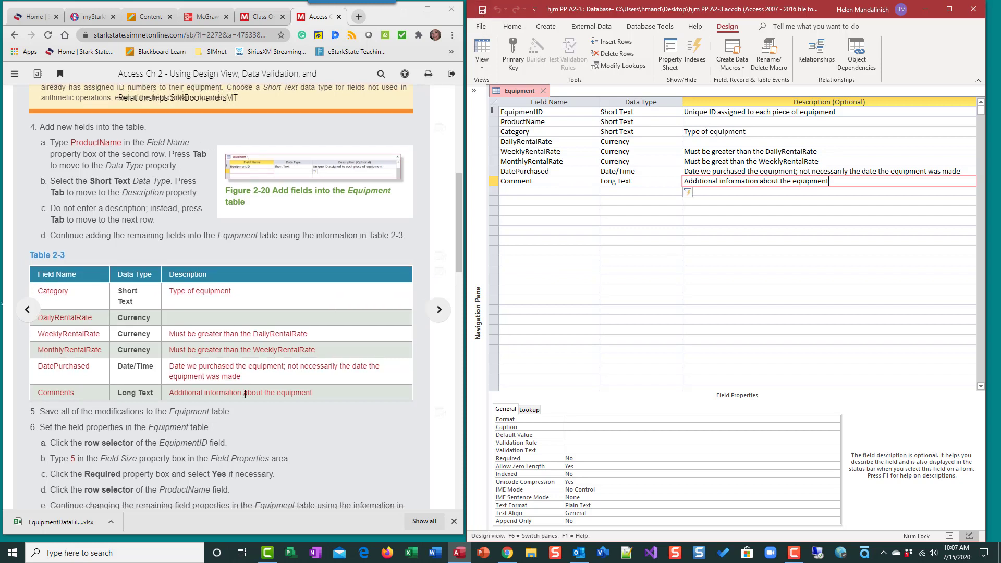
{"action": "scroll", "coordinate": [245, 394], "scroll_direction": "down", "scroll_amount": 3}
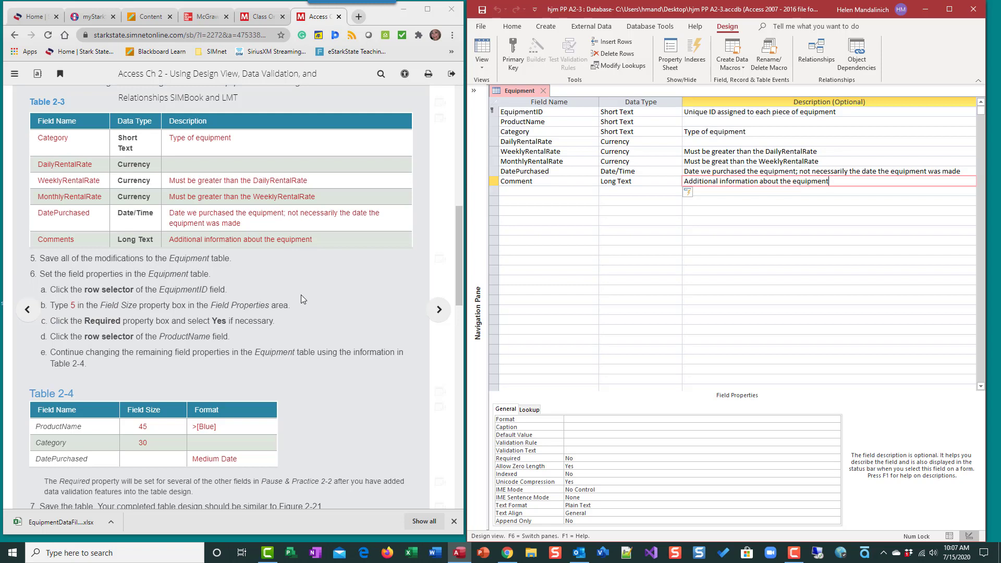
Set the EquipmentID field's Field Size property to 5
{"action": "scroll", "coordinate": [298, 304], "scroll_direction": "down", "scroll_amount": 1}
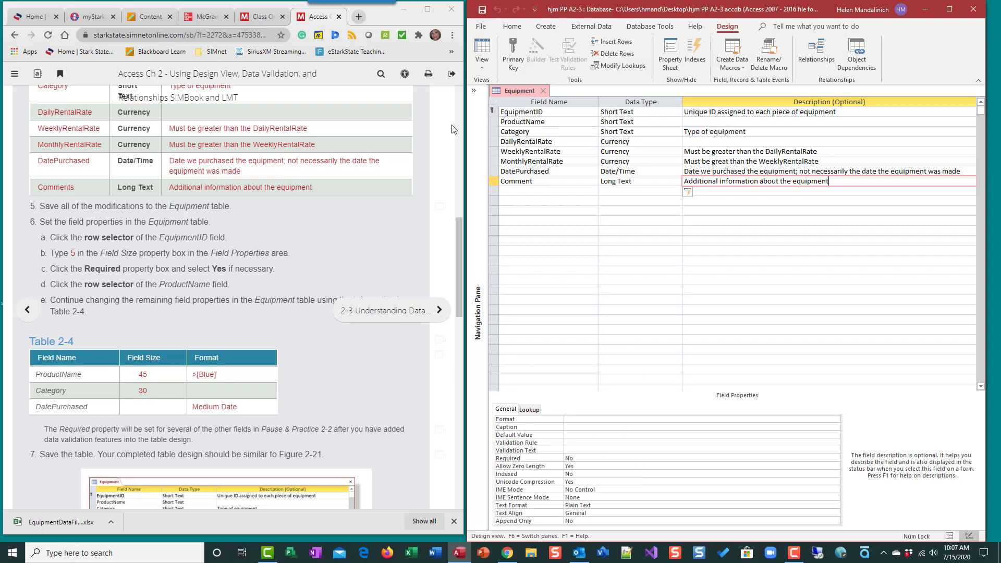
{"action": "left_click", "coordinate": [494, 112]}
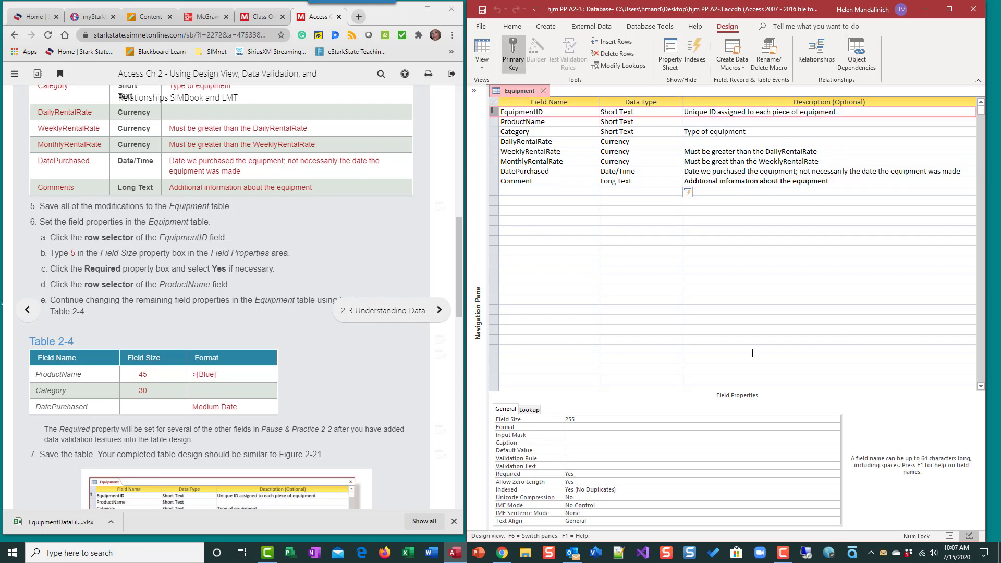
{"action": "left_click", "coordinate": [541, 111]}
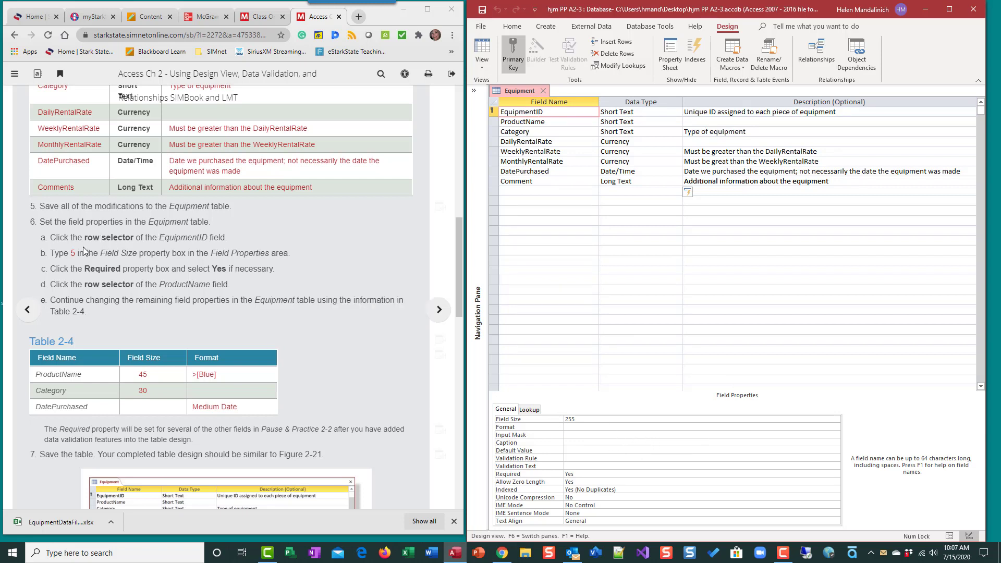
{"action": "left_click", "coordinate": [524, 421]}
{"action": "type", "text": "5"}
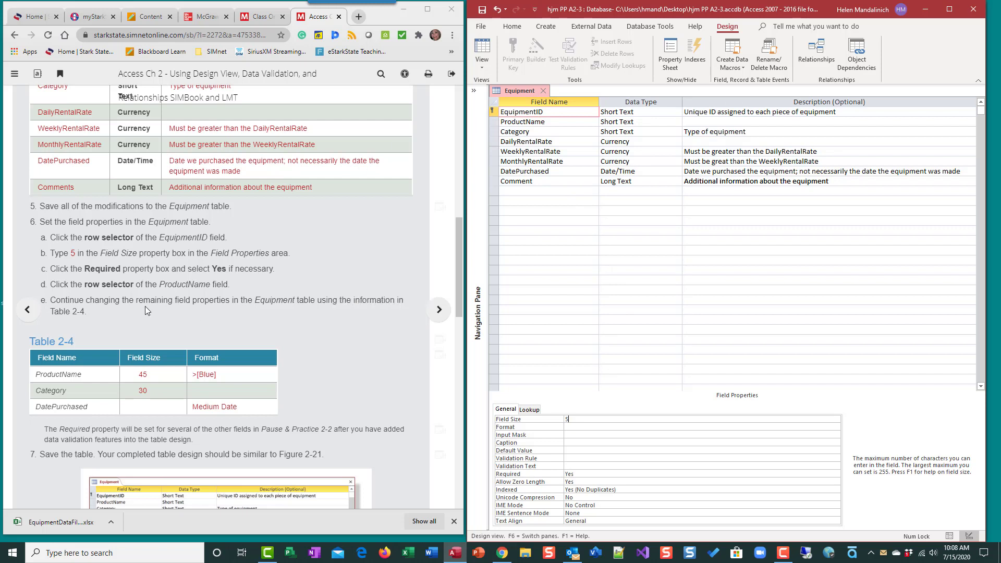
Set the ProductName field's Field Size to 45 and its Format to >[Blue]
{"action": "left_click", "coordinate": [494, 122]}
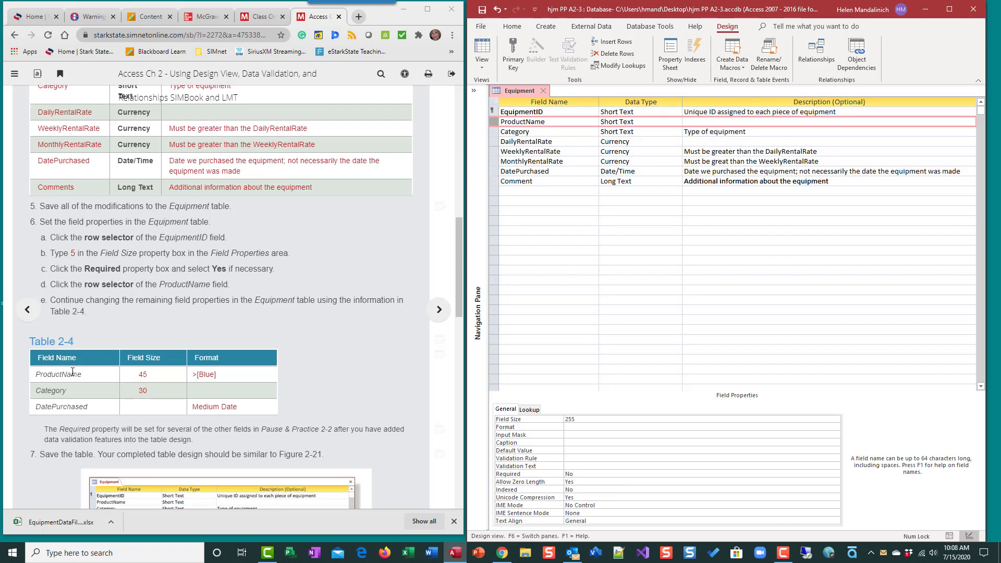
{"action": "left_click", "coordinate": [513, 420]}
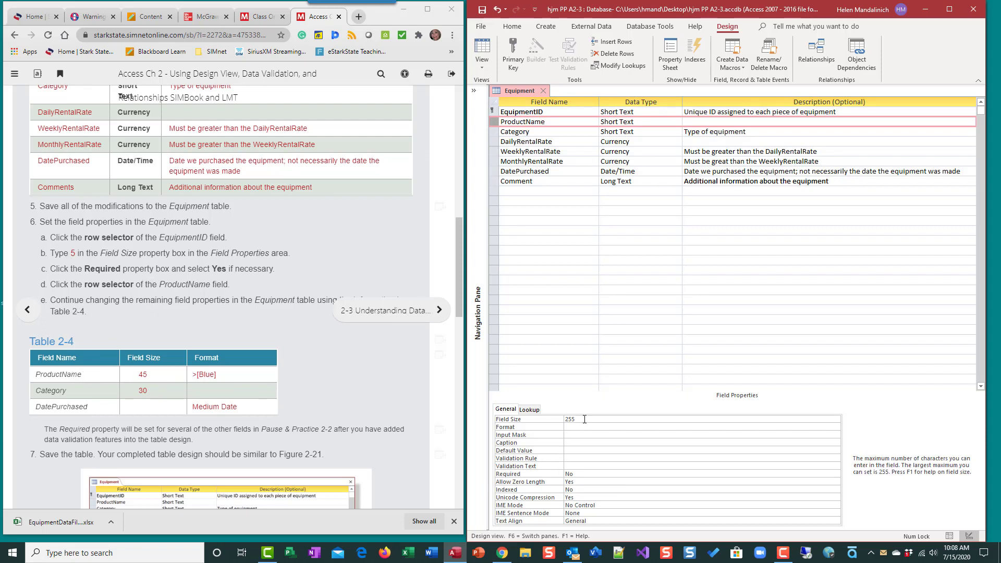
{"action": "type", "text": "45"}
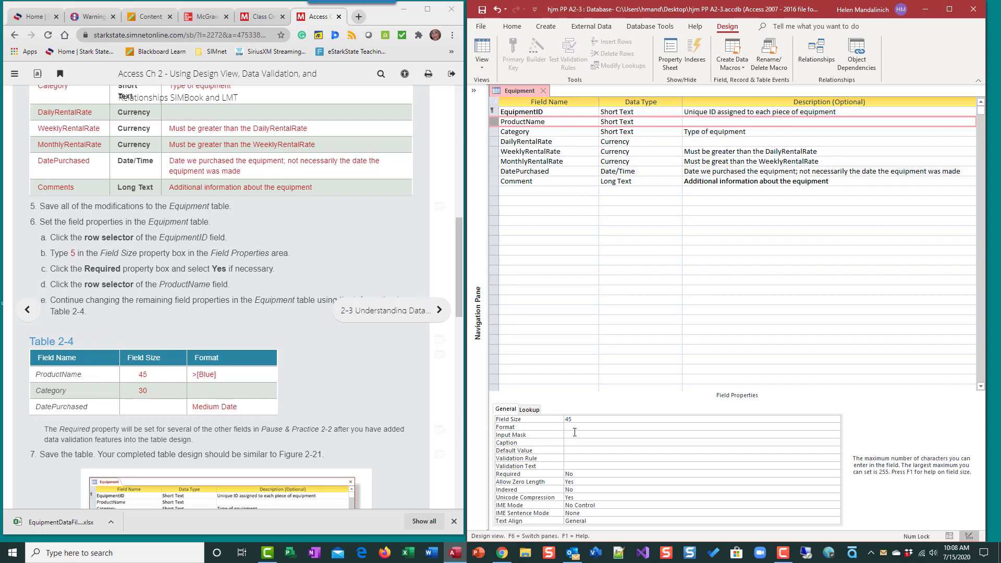
{"action": "left_click", "coordinate": [571, 426]}
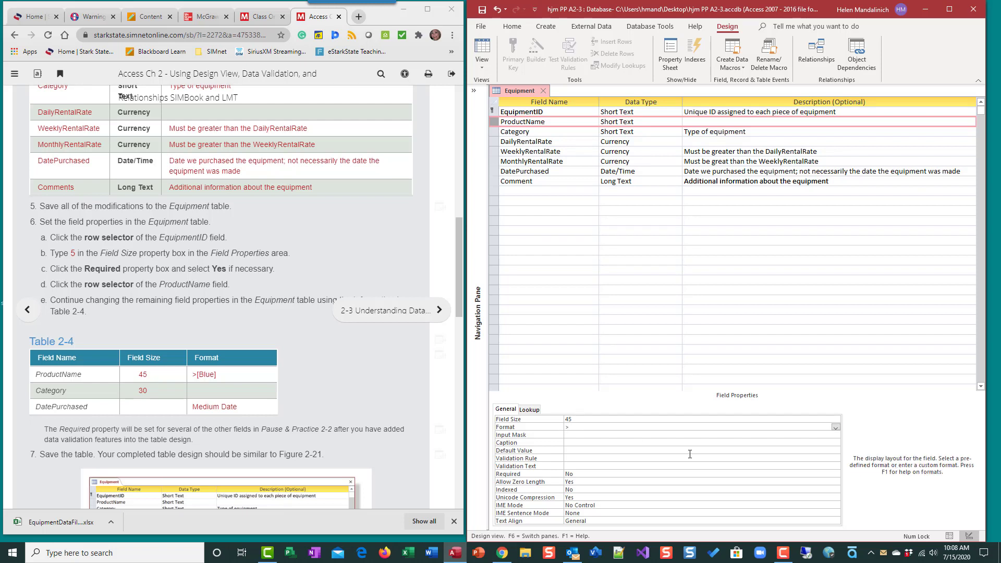
{"action": "type", "text": ">[Blue]"}
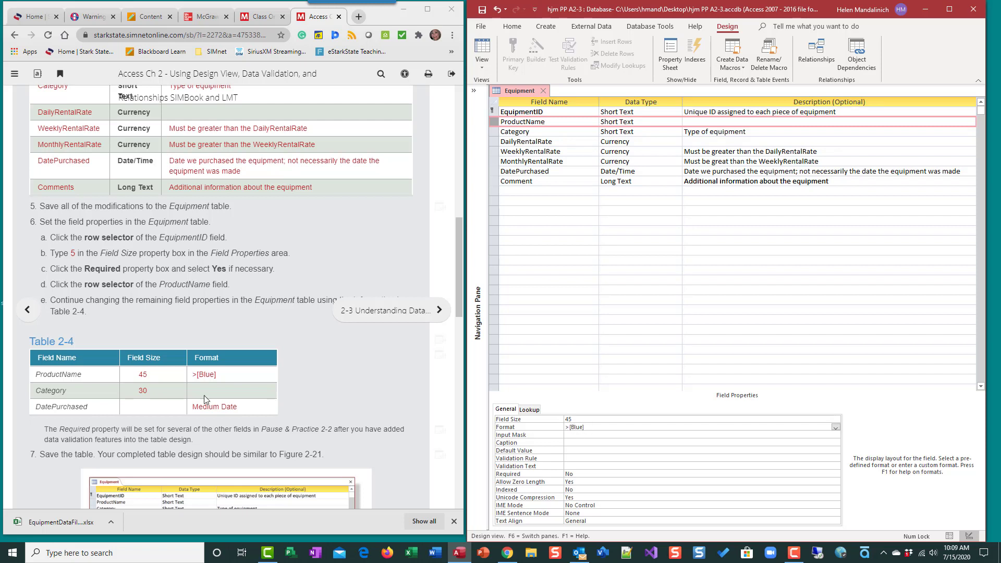
Set the Category field's Field Size property to 30
{"action": "left_click", "coordinate": [491, 132]}
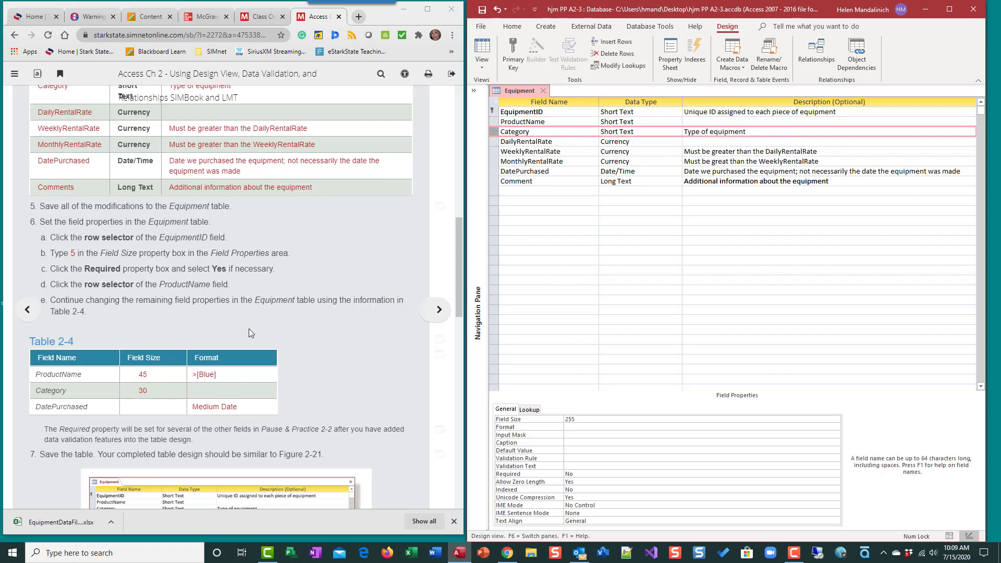
{"action": "double_click", "coordinate": [582, 417]}
{"action": "type", "text": "30"}
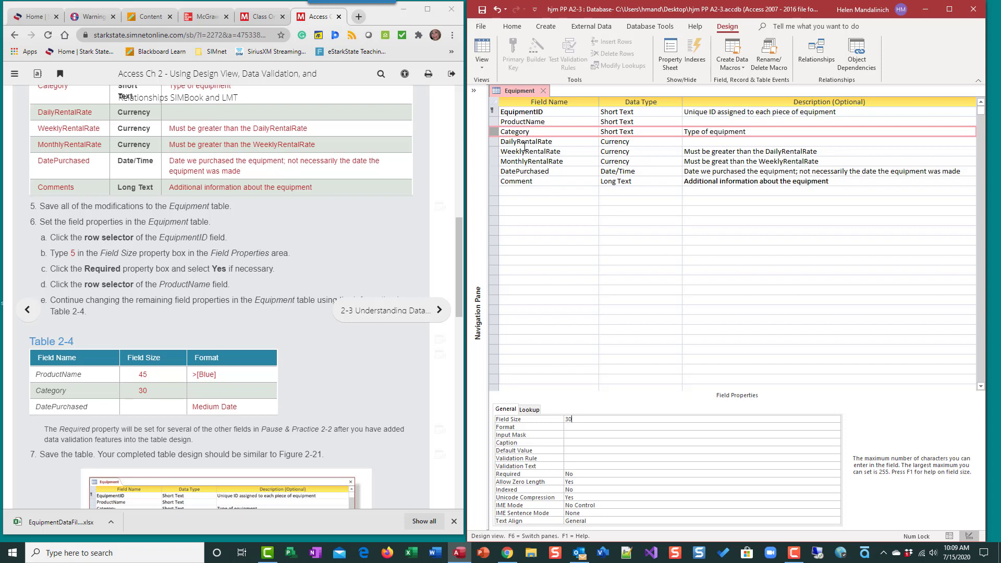
Set the DatePurchased field's Format to Medium Date and save the Equipment table
{"action": "left_click", "coordinate": [498, 172]}
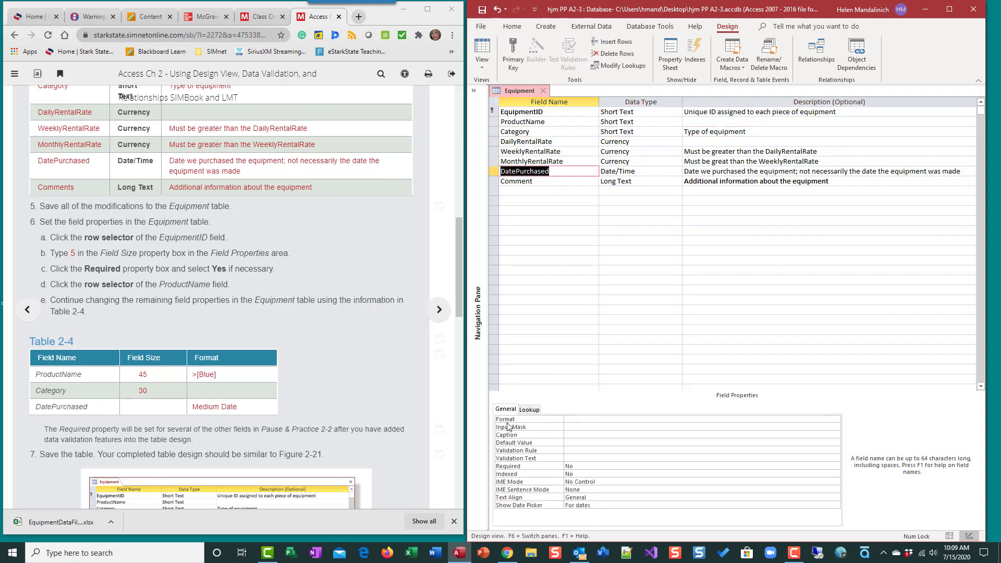
{"action": "left_click", "coordinate": [813, 419]}
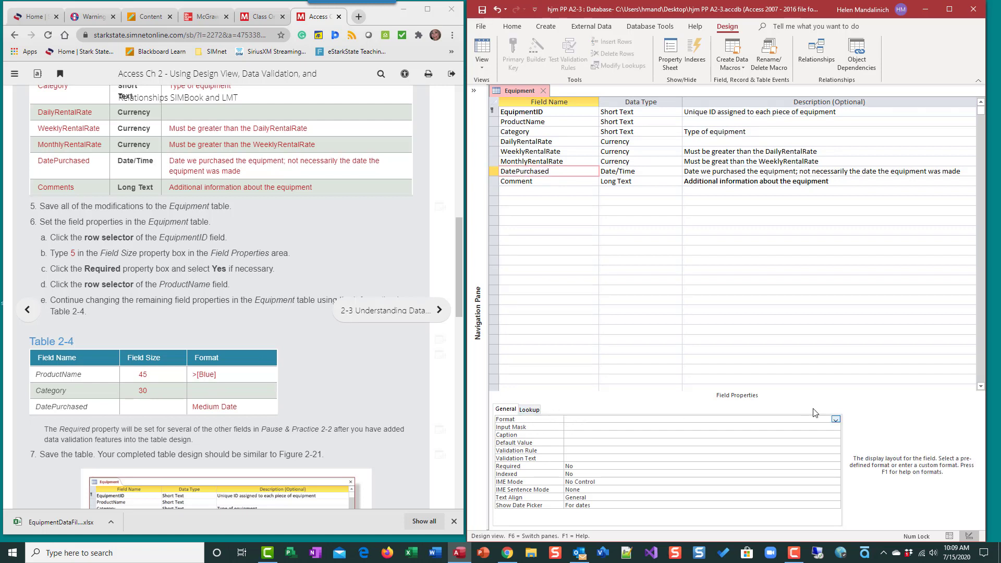
{"action": "left_click", "coordinate": [836, 420]}
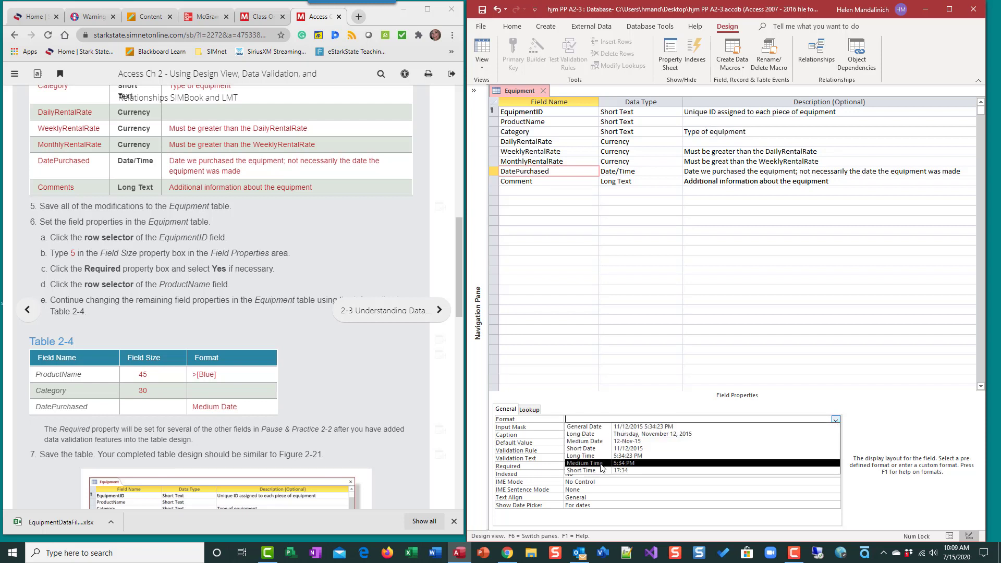
{"action": "left_click", "coordinate": [599, 444]}
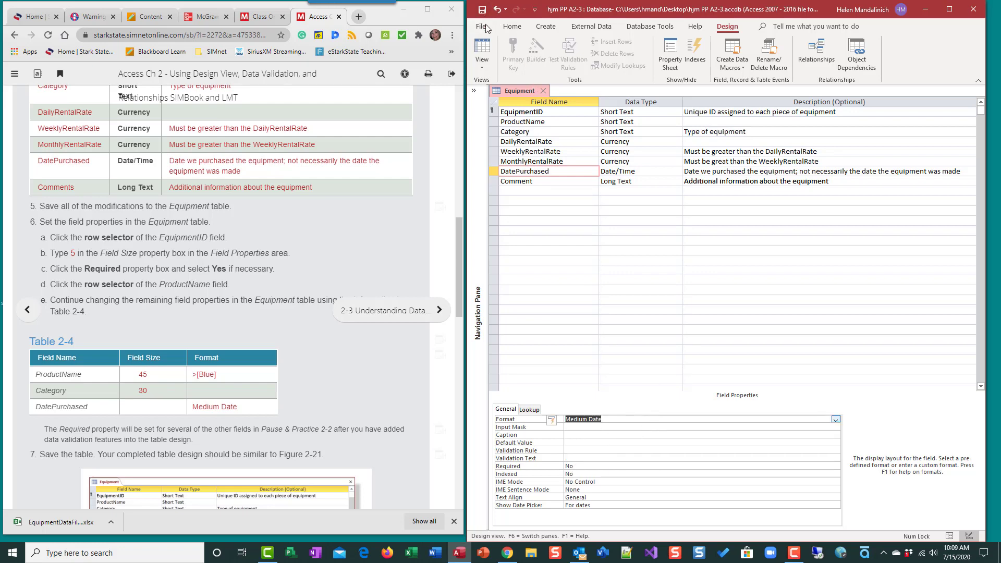
{"action": "scroll", "coordinate": [180, 413], "scroll_direction": "down", "scroll_amount": 3}
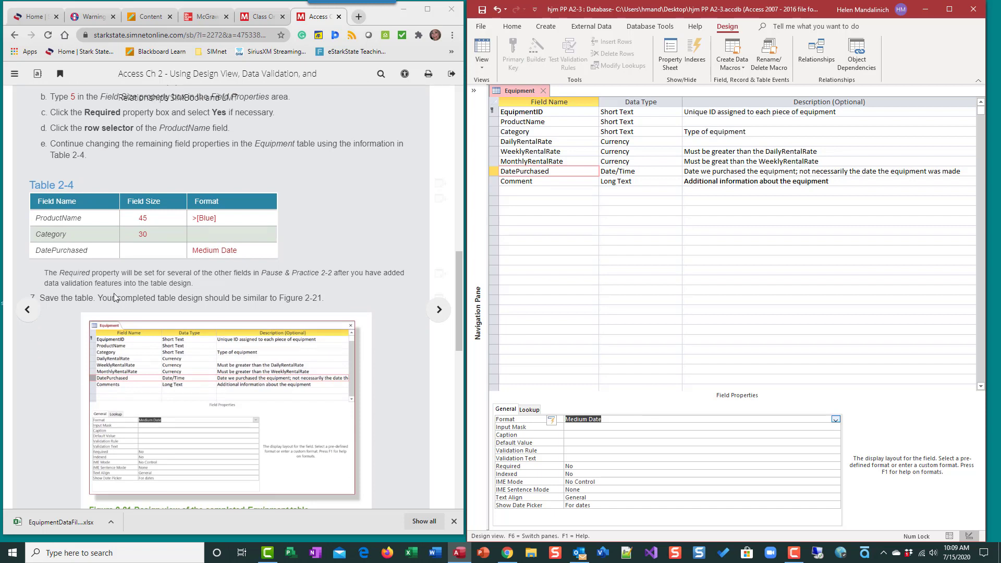
{"action": "left_click", "coordinate": [483, 10]}
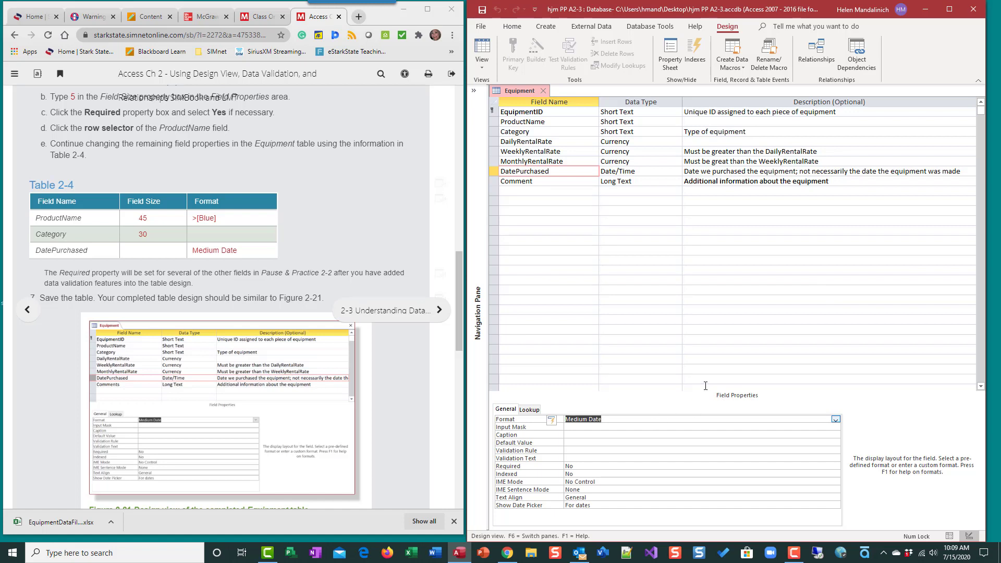
Review the assignment instructions on closing the Equipment table, importing the Excel records and formatting the datasheet
{"action": "scroll", "coordinate": [338, 363], "scroll_direction": "down", "scroll_amount": 2}
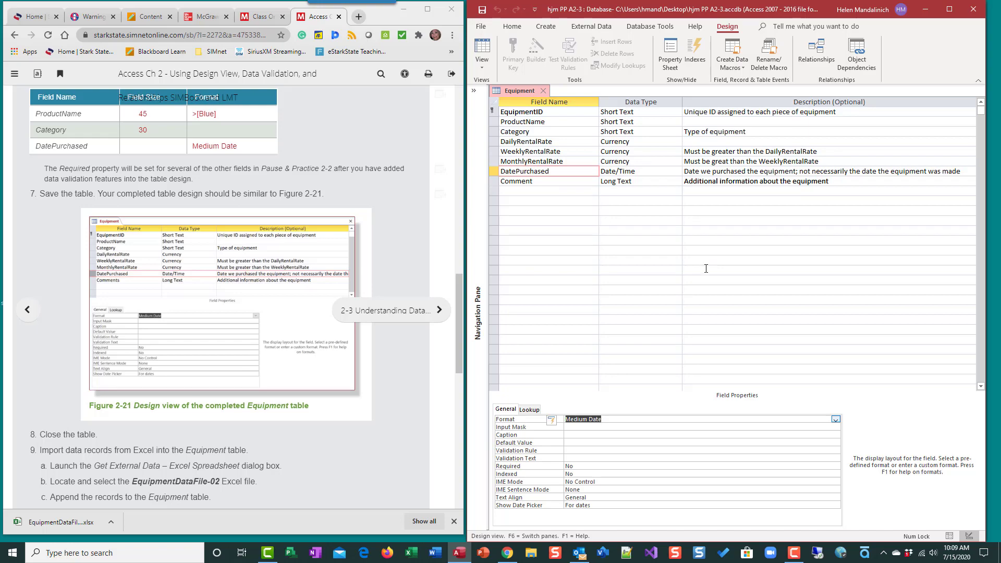
{"action": "scroll", "coordinate": [364, 386], "scroll_direction": "down", "scroll_amount": 7}
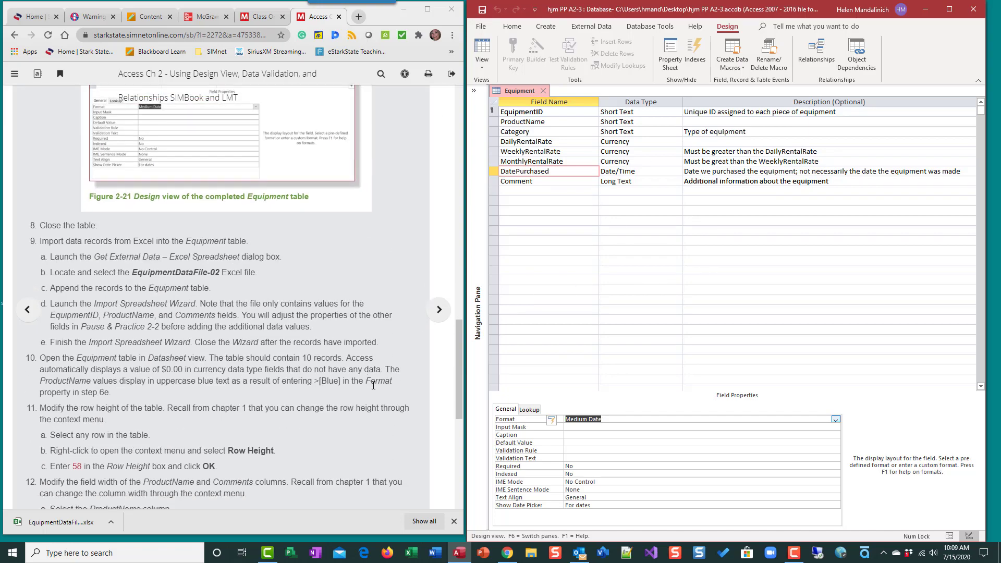
{"action": "scroll", "coordinate": [373, 384], "scroll_direction": "down", "scroll_amount": 3}
{"action": "scroll", "coordinate": [375, 384], "scroll_direction": "up", "scroll_amount": 6}
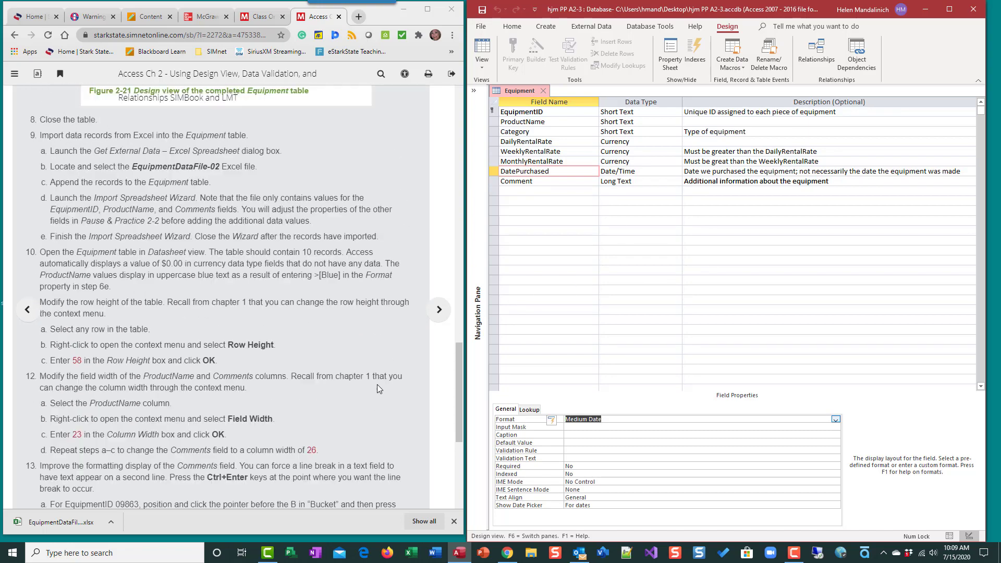
{"action": "scroll", "coordinate": [380, 386], "scroll_direction": "up", "scroll_amount": 2}
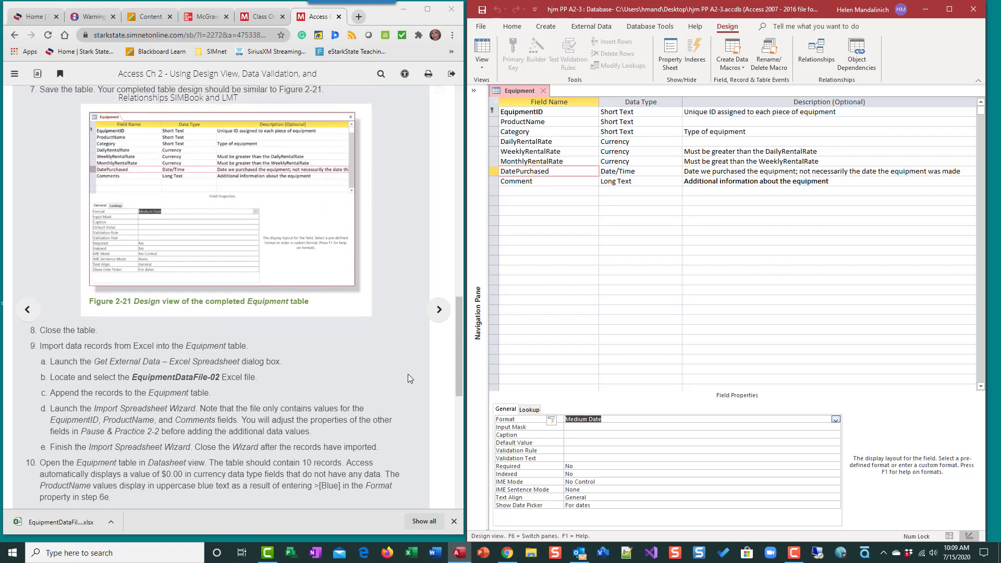